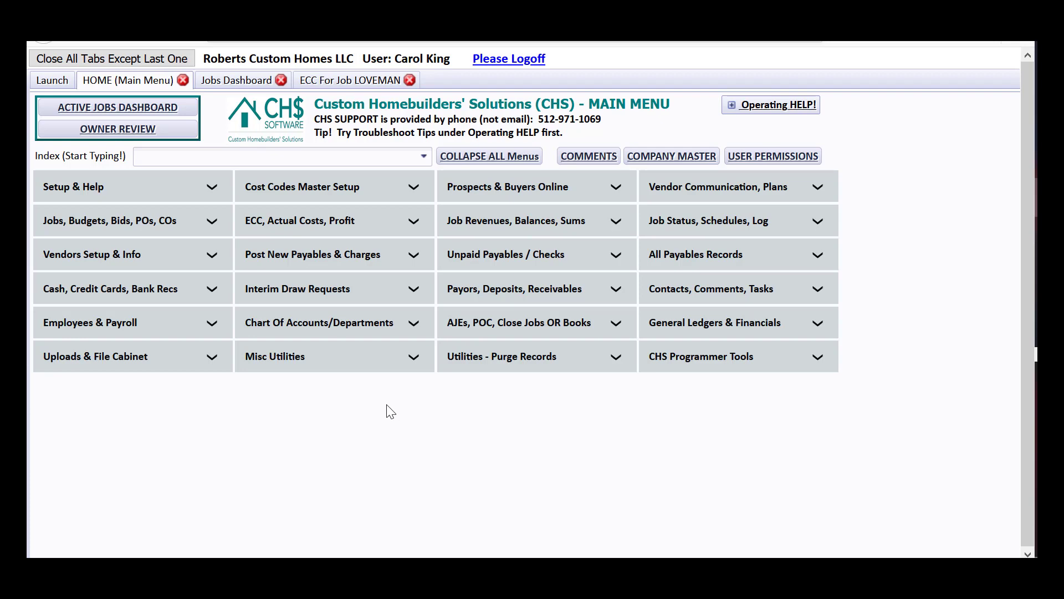
From the Jobs Dashboard, open the LOVEMAN ECC worksheet showing the 5315 allowance at 6,300.
left_click(256, 82)
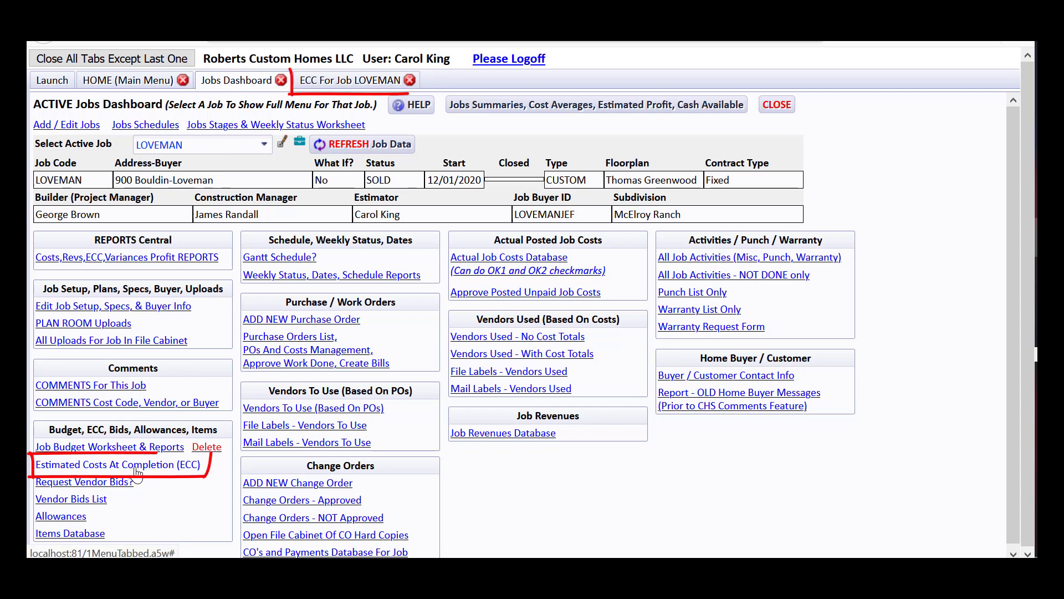
left_click(365, 83)
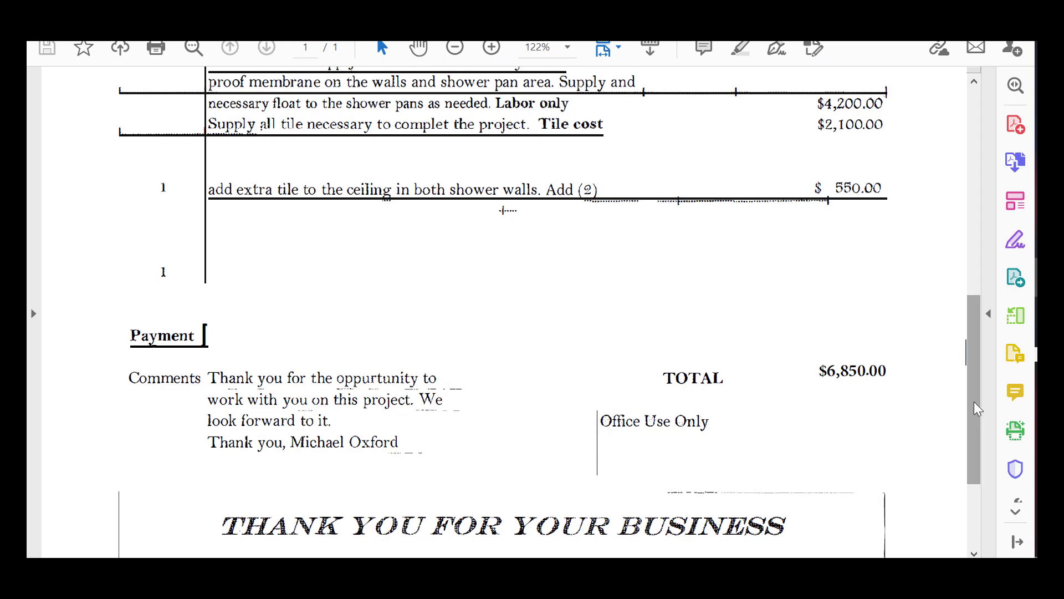
Scroll the Sunwest Tile invoice up from its $550.00 extra ceiling tile line to the header.
scroll(964, 413, "up", 3)
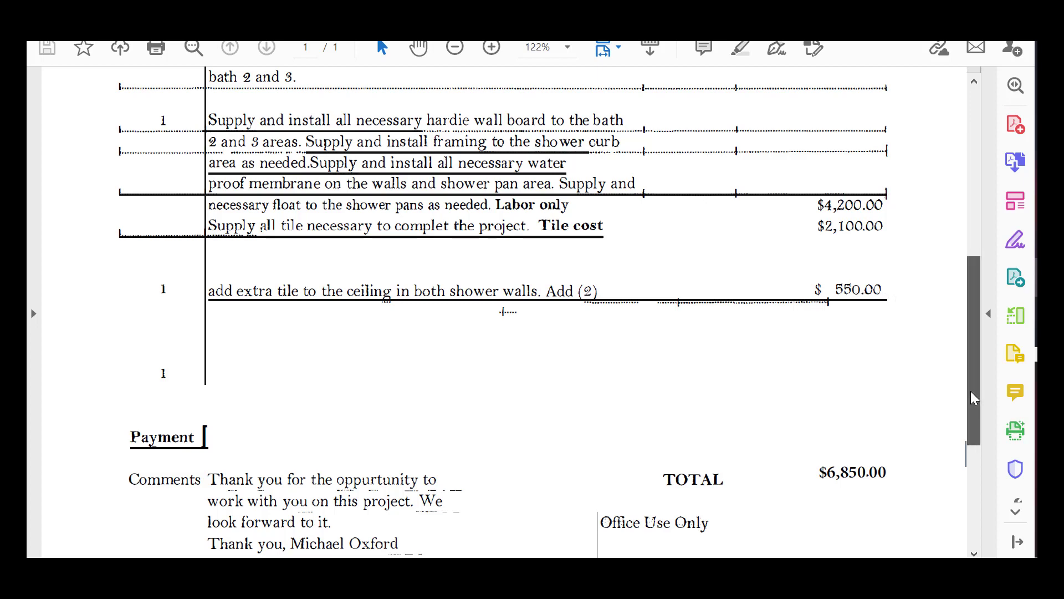
left_click_drag(973, 393, 968, 252)
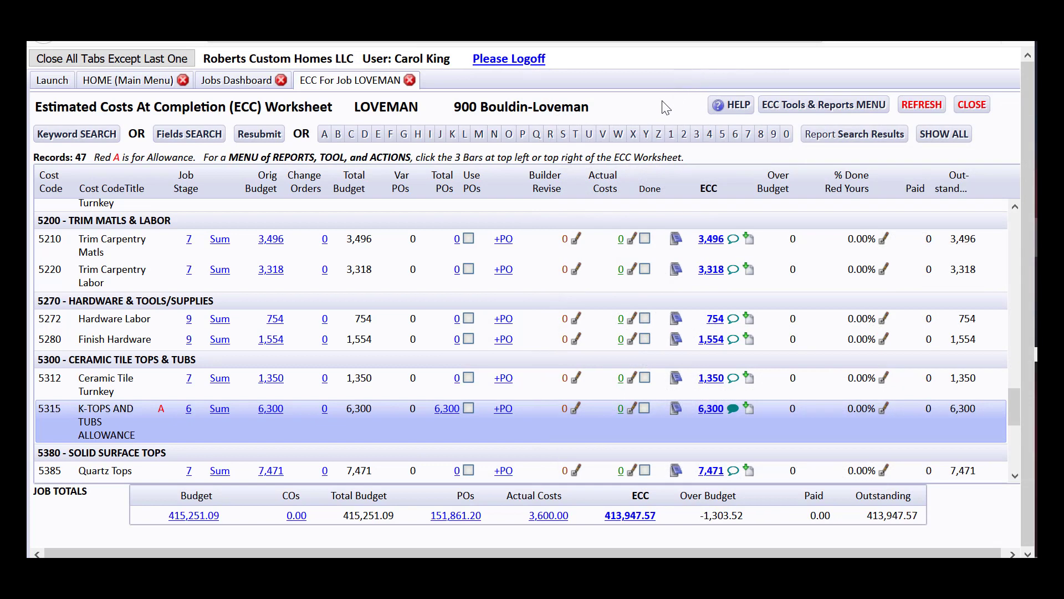
From the Main Menu, start a new payables bill via Post New Payables & Charges, From Scratch.
left_click(138, 84)
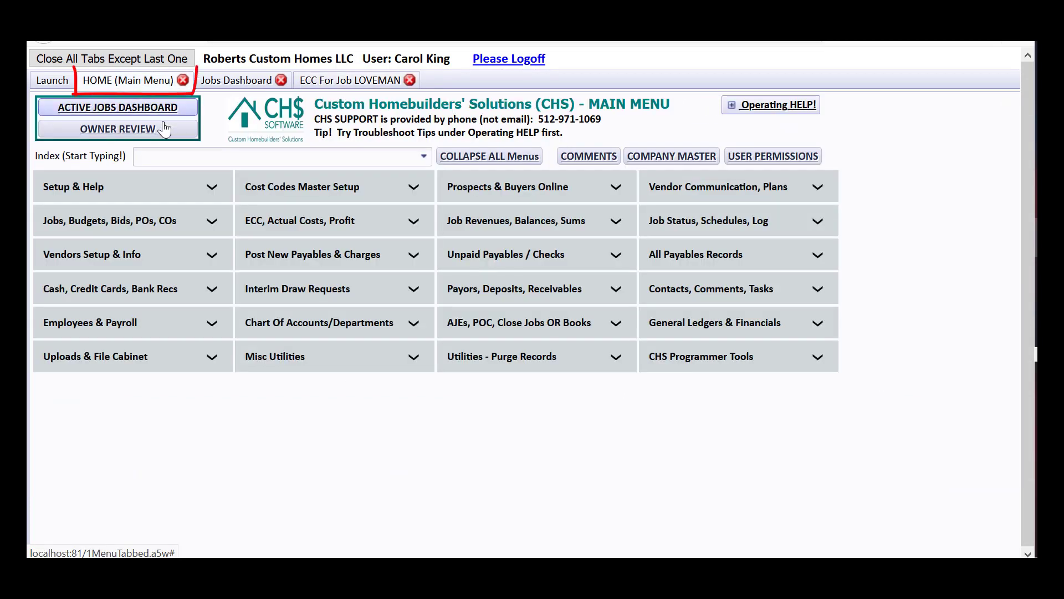
left_click(292, 256)
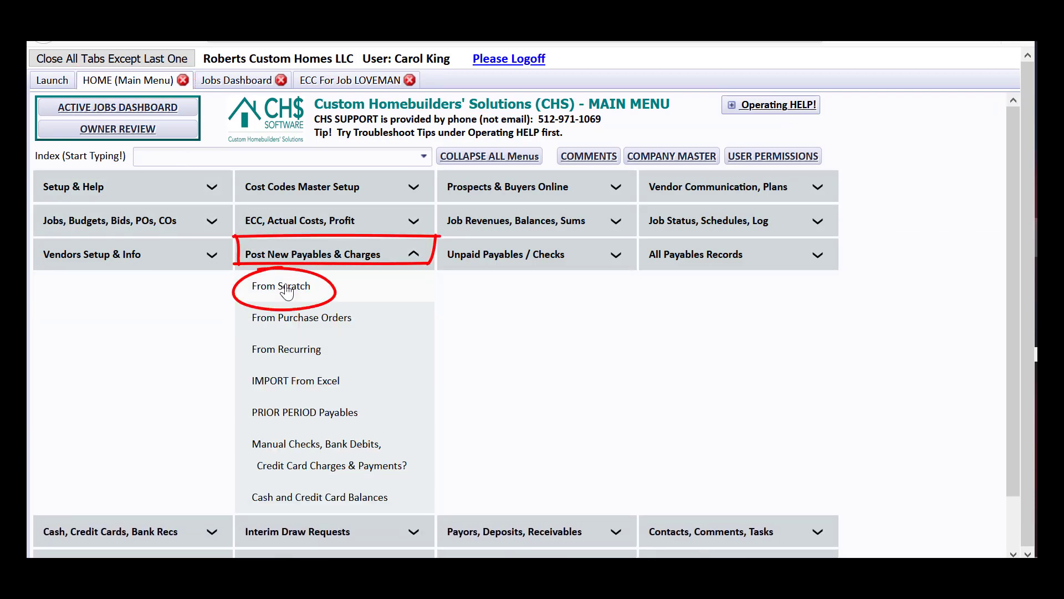
left_click(286, 290)
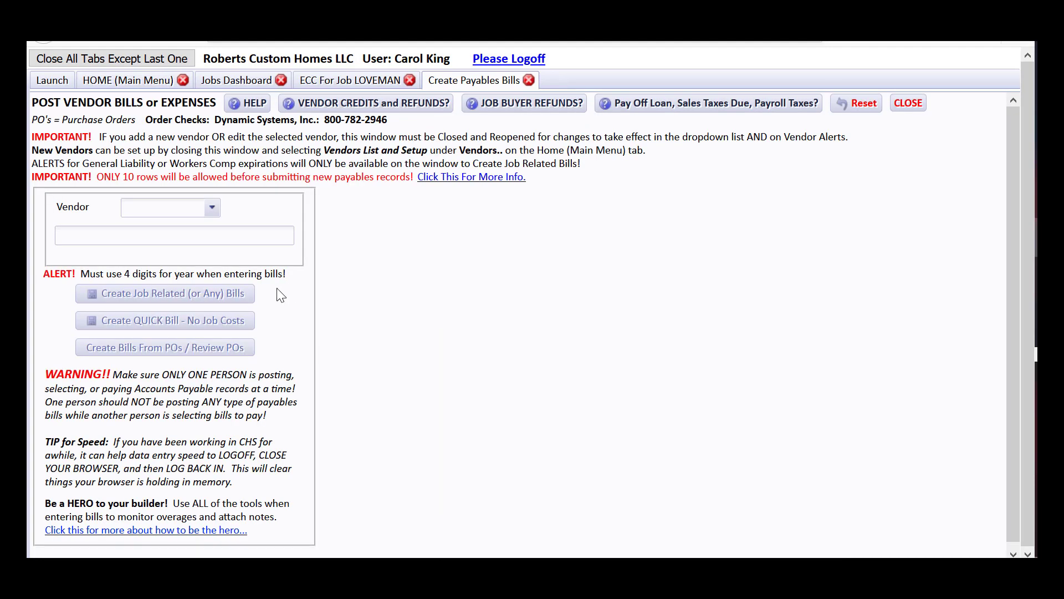
Choose vendor SUNWESTTIL (Sunwest Tile) and create a job-related bill for it.
type("sun")
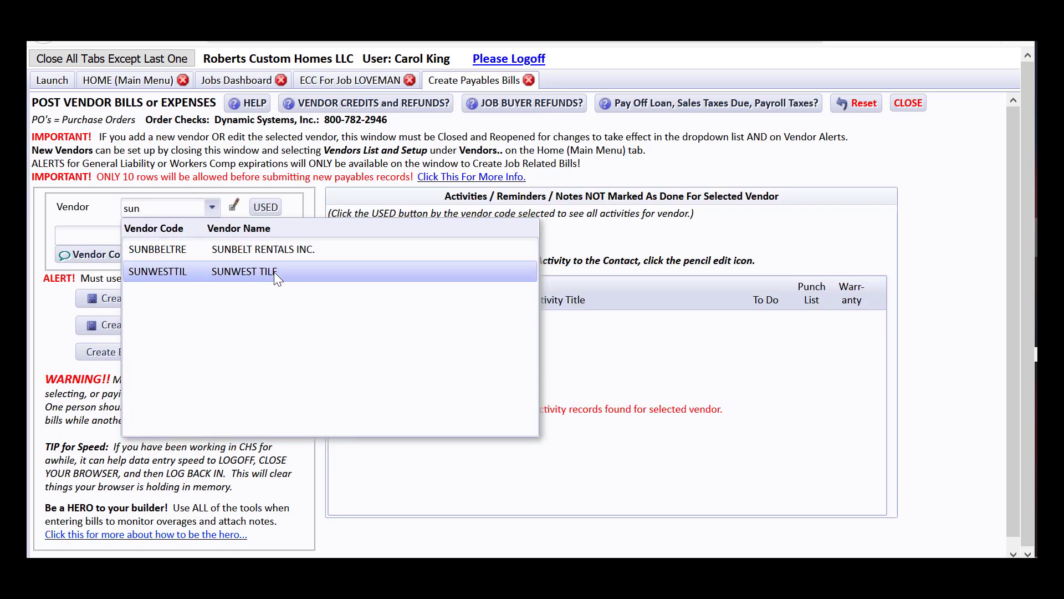
left_click(274, 271)
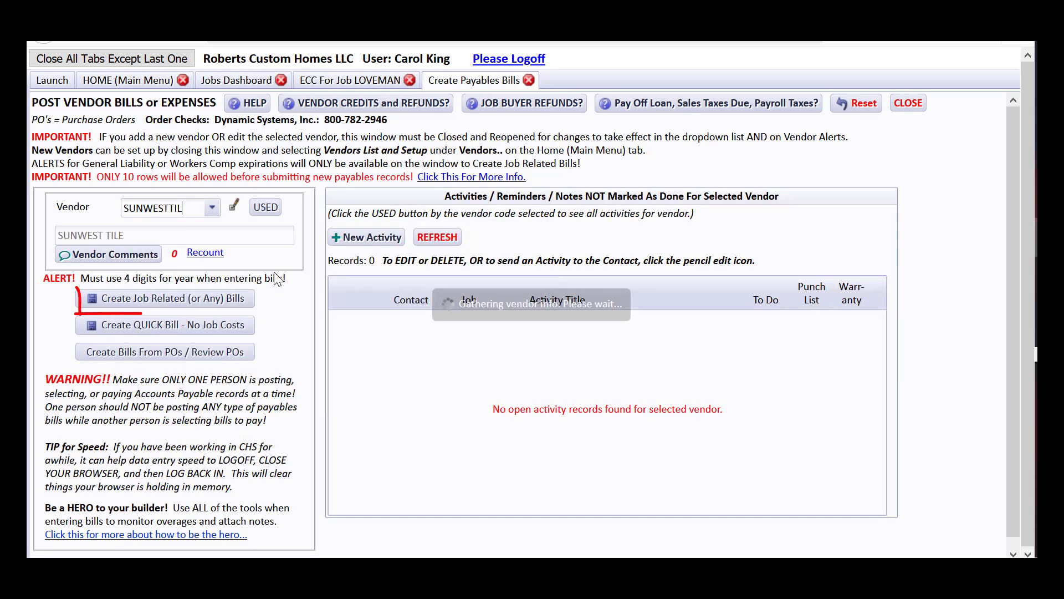
left_click(247, 299)
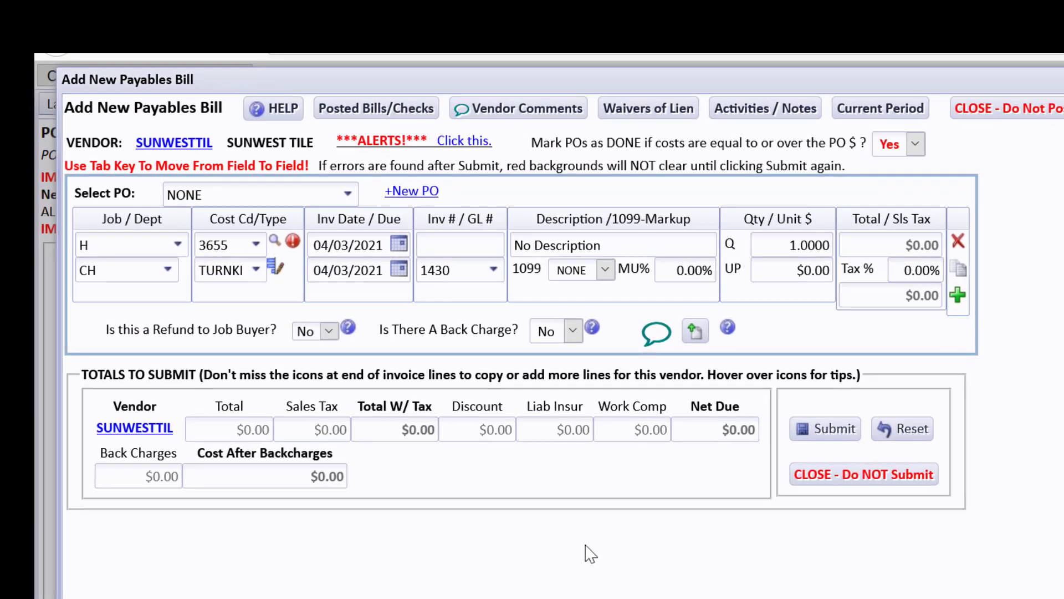
Apply purchase order LOVEMAN-5315-805 so the bill line fills with $6,300.00.
left_click(349, 195)
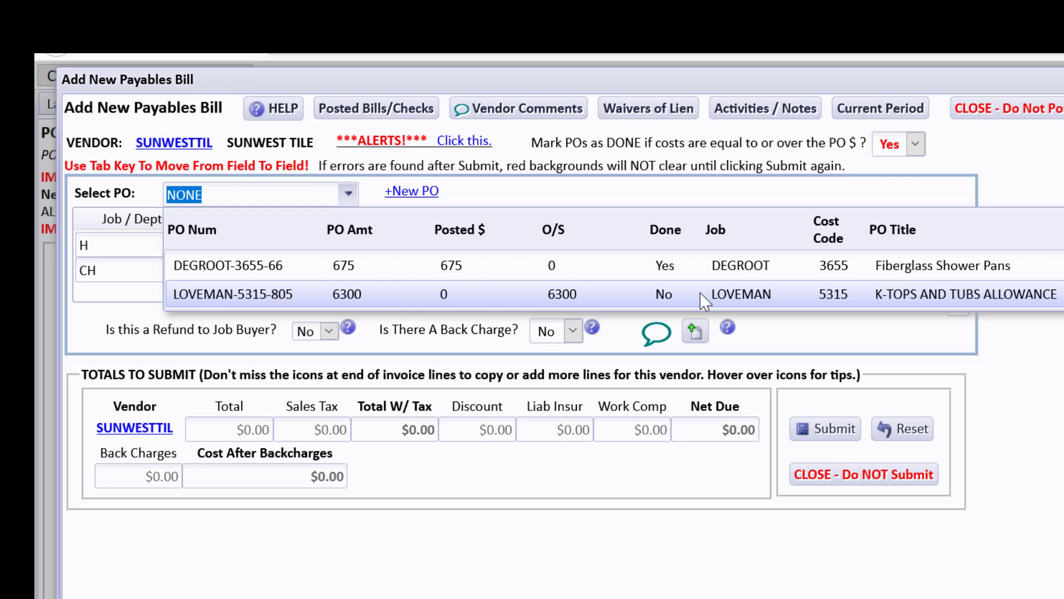
left_click(378, 294)
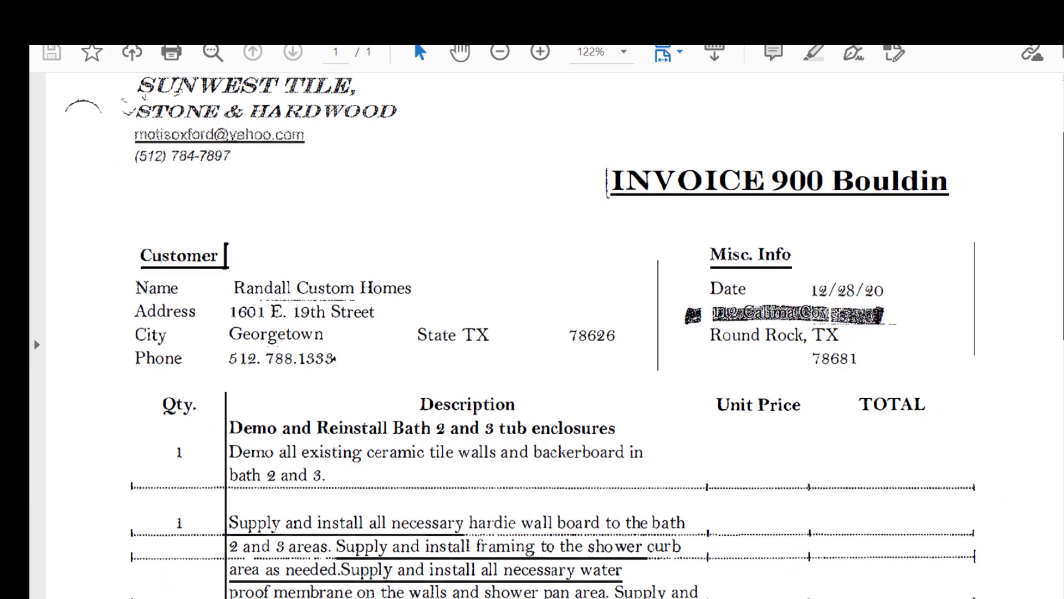
Scroll down the Sunwest Tile invoice to its line items and $6,850.00 total.
scroll(1059, 412, "down", 7)
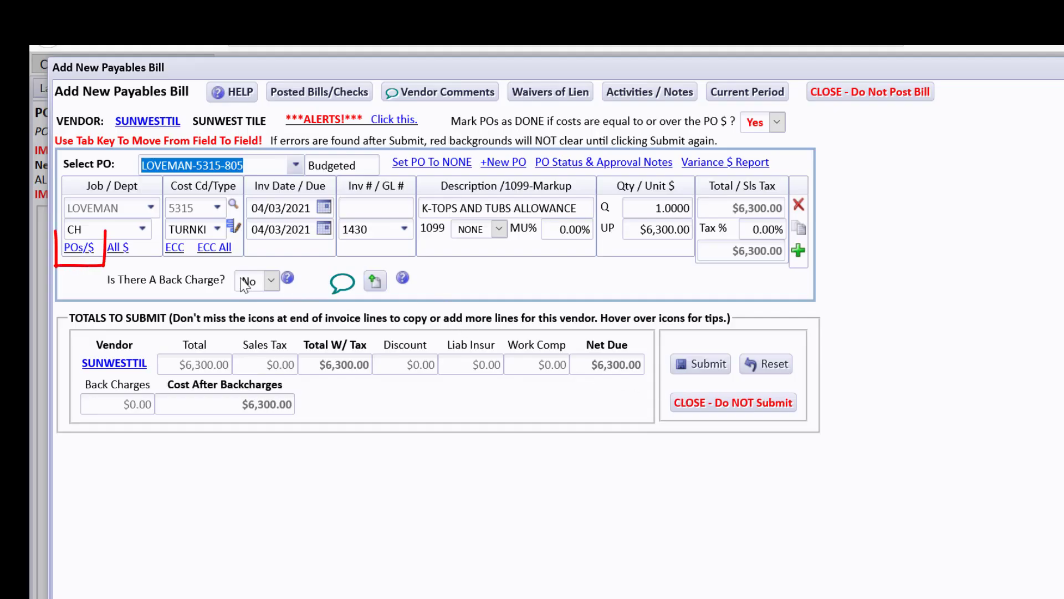
Open PO LOVEMAN-5315-805 from the POs/$ list and view its attached Loveman_SunwestProposal.pdf.
left_click(81, 250)
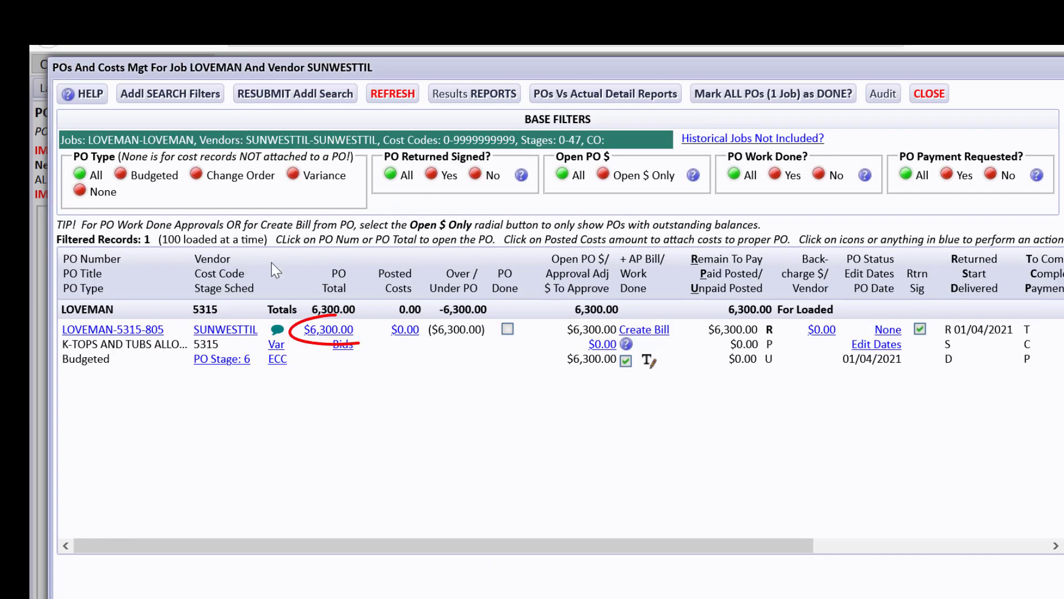
left_click(323, 329)
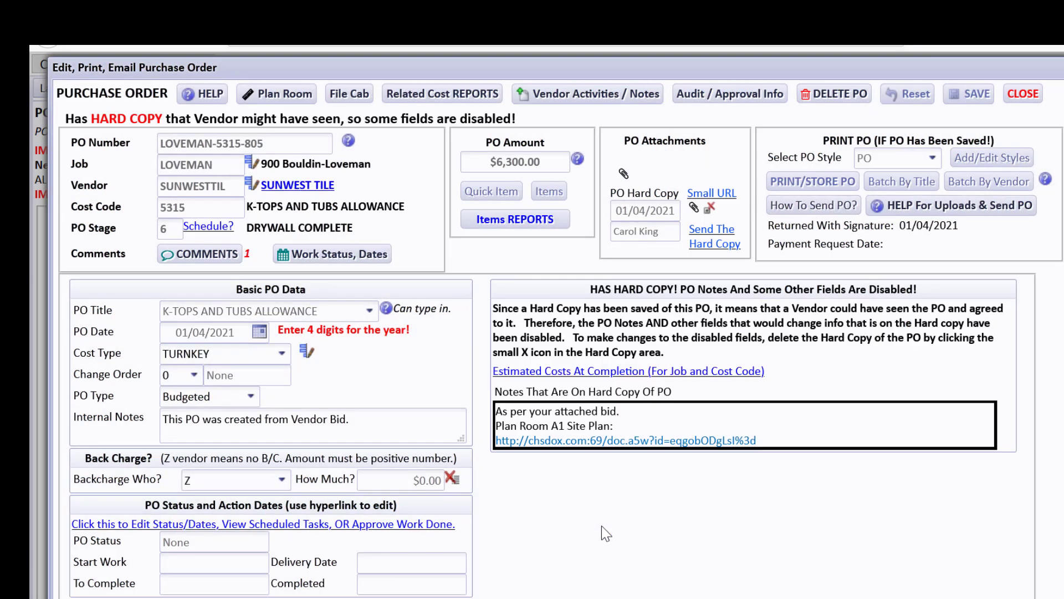
left_click(624, 174)
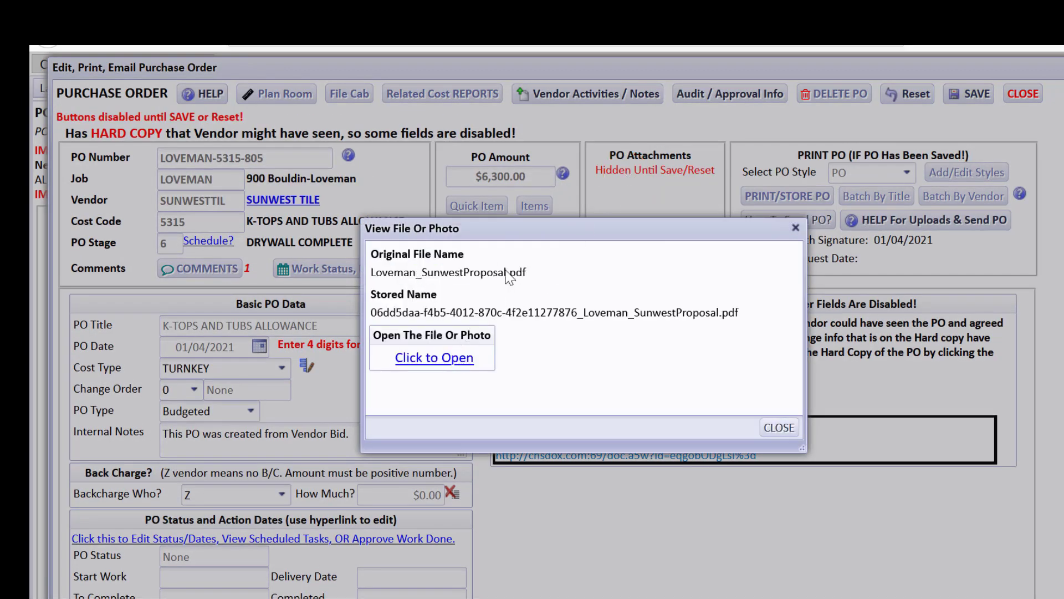
Open the attached Sunwest proposal and scroll down to its 6,300.00 total.
left_click(465, 359)
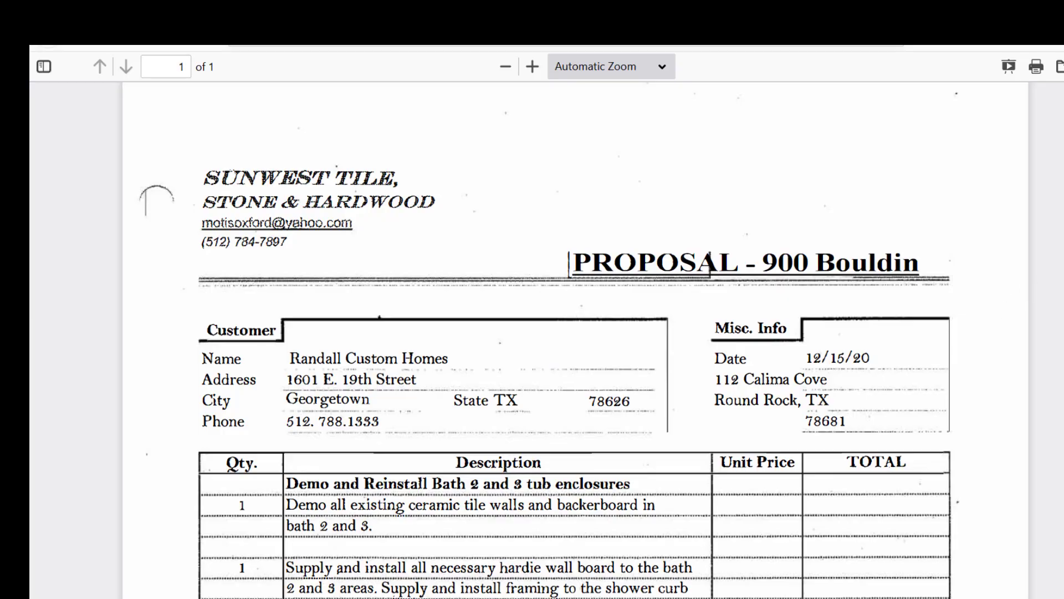
scroll(156, 197, "down", 5)
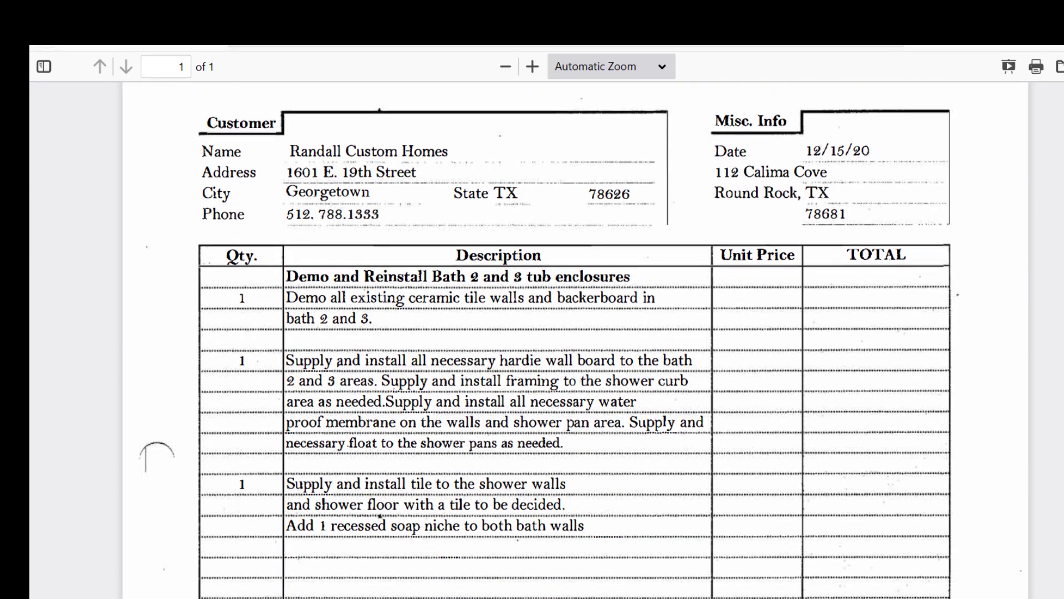
scroll(532, 333, "down", 2)
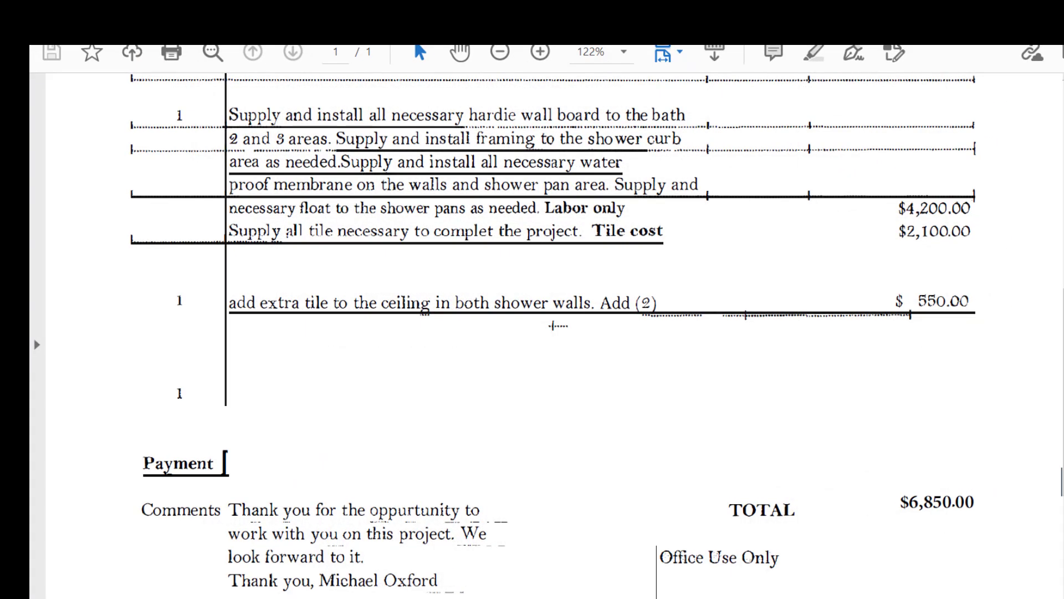
Check the invoice's $550.00 extra ceiling tile charge against its $6,850.00 total.
scroll(554, 332, "down", 2)
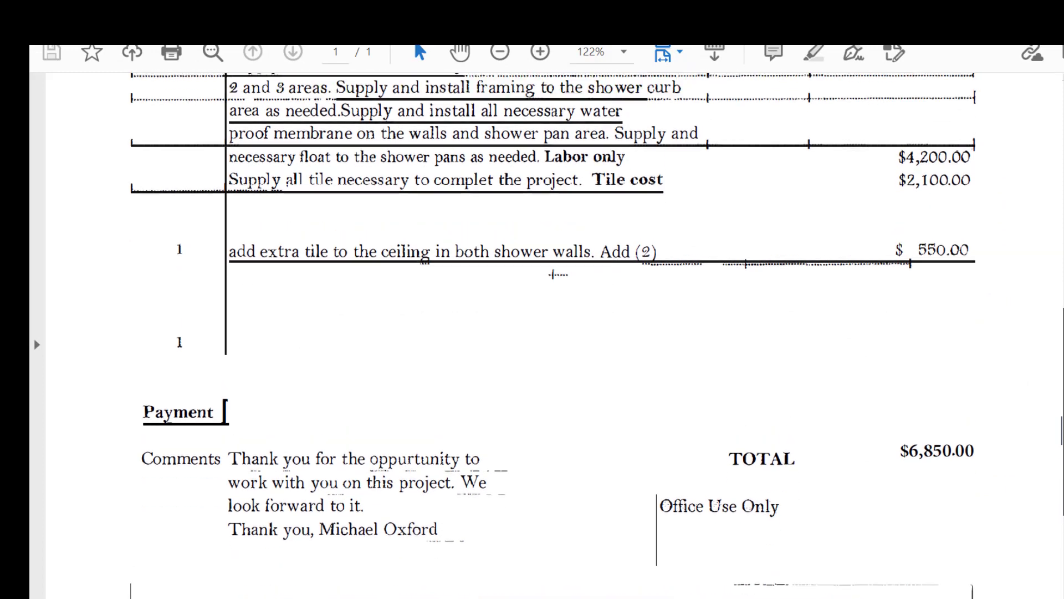
scroll(712, 368, "up", 1)
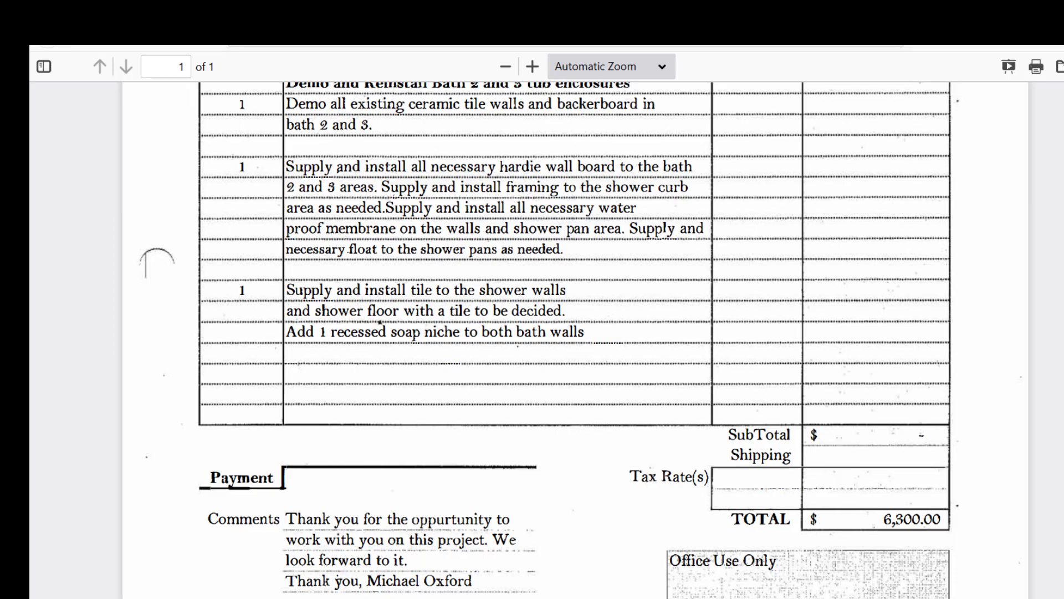
Close the proposal PDF, file viewer, purchase order and PO list to return to the bill.
key("ctrl+w")
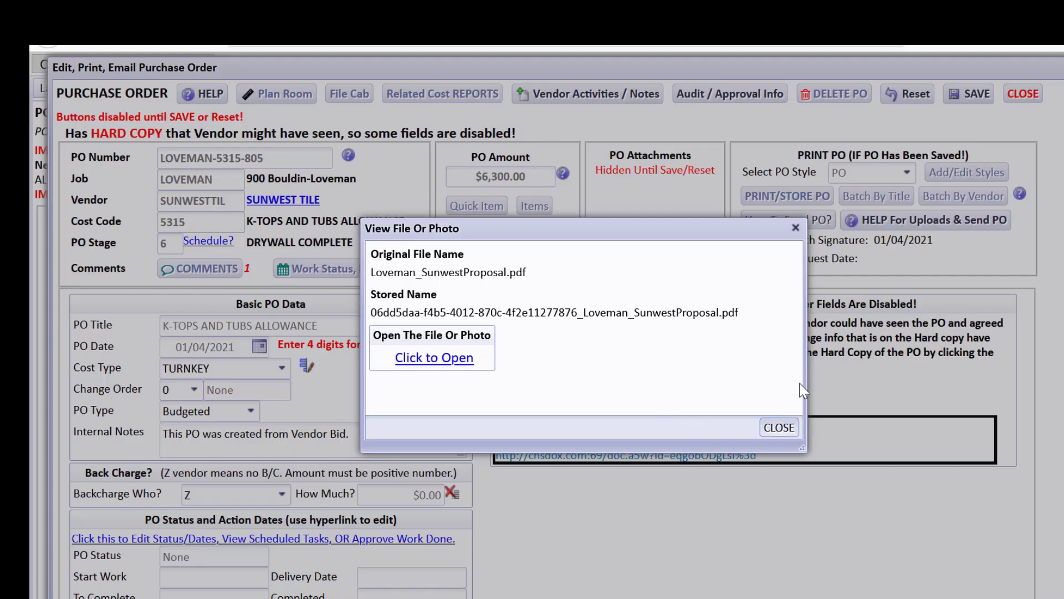
left_click(788, 431)
left_click(1023, 95)
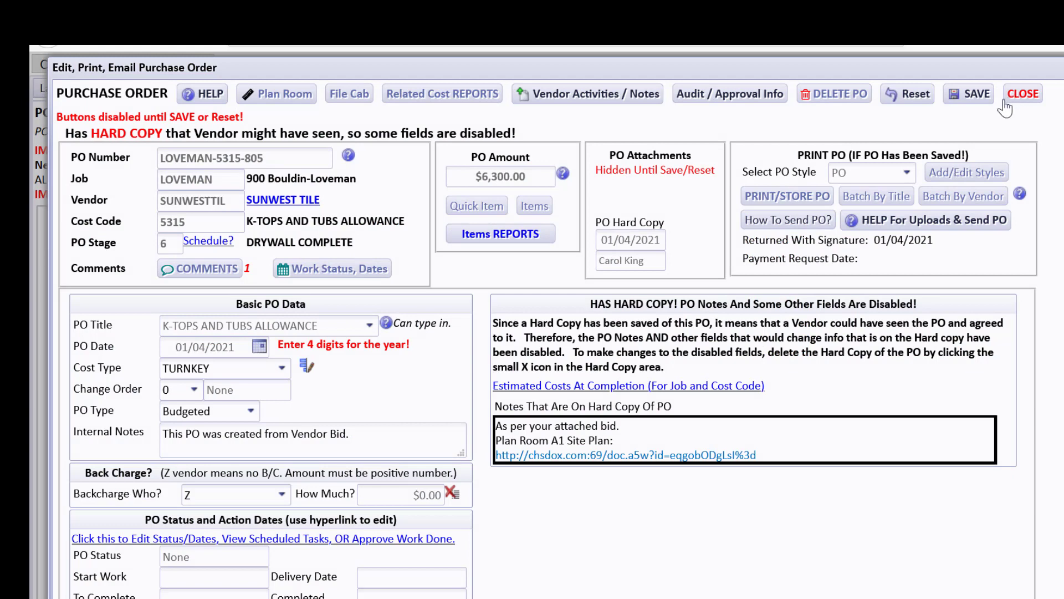
left_click(929, 94)
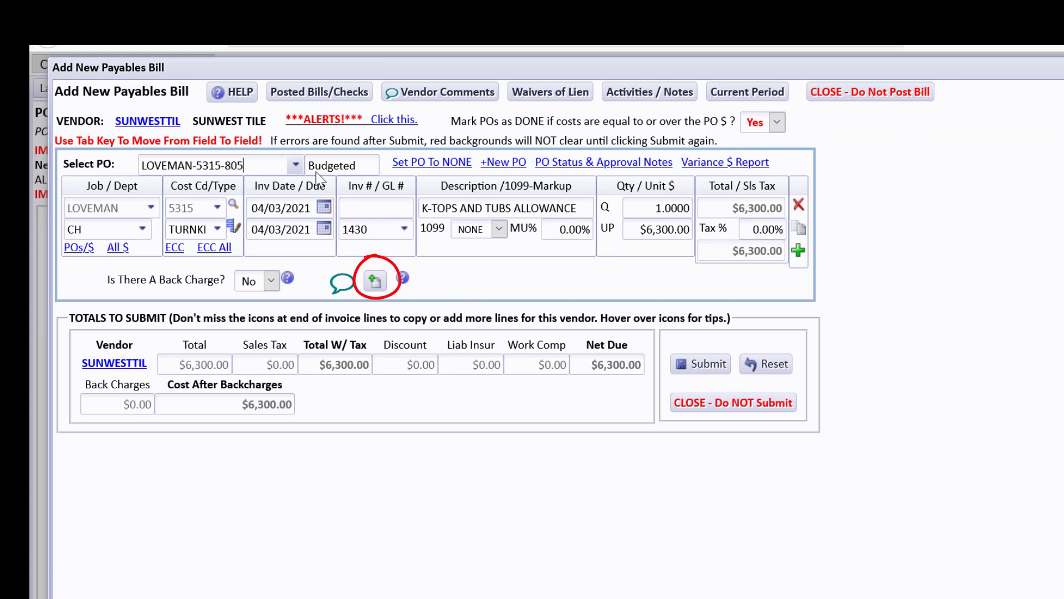
Attach Loveman_SunwestInvoice.pdf from C:\RobertsCustomHomes\Loveman to the Sunwest Tile bill.
left_click(376, 279)
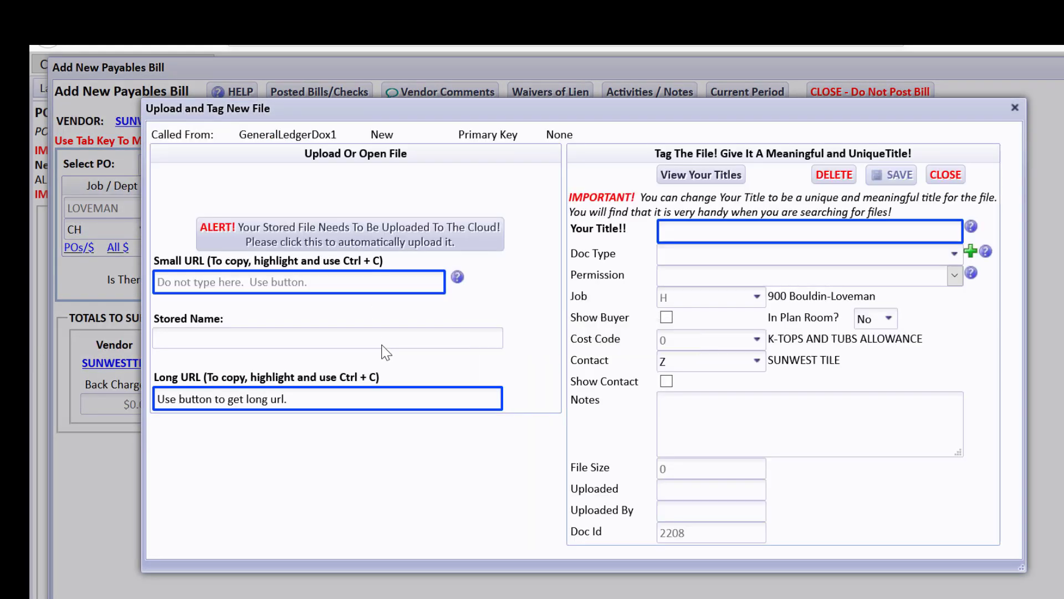
left_click(335, 173)
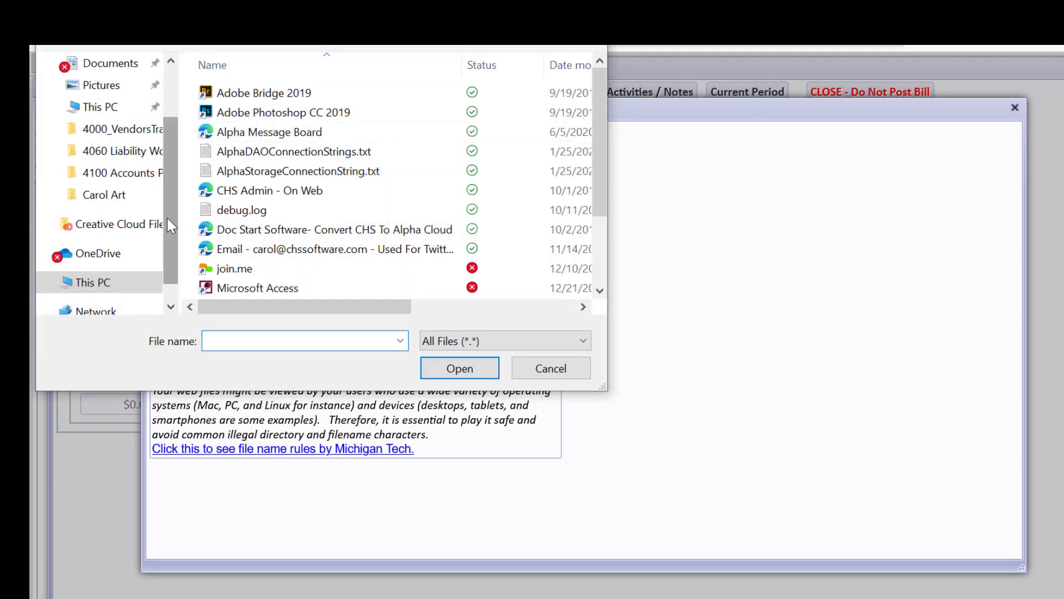
left_click(92, 282)
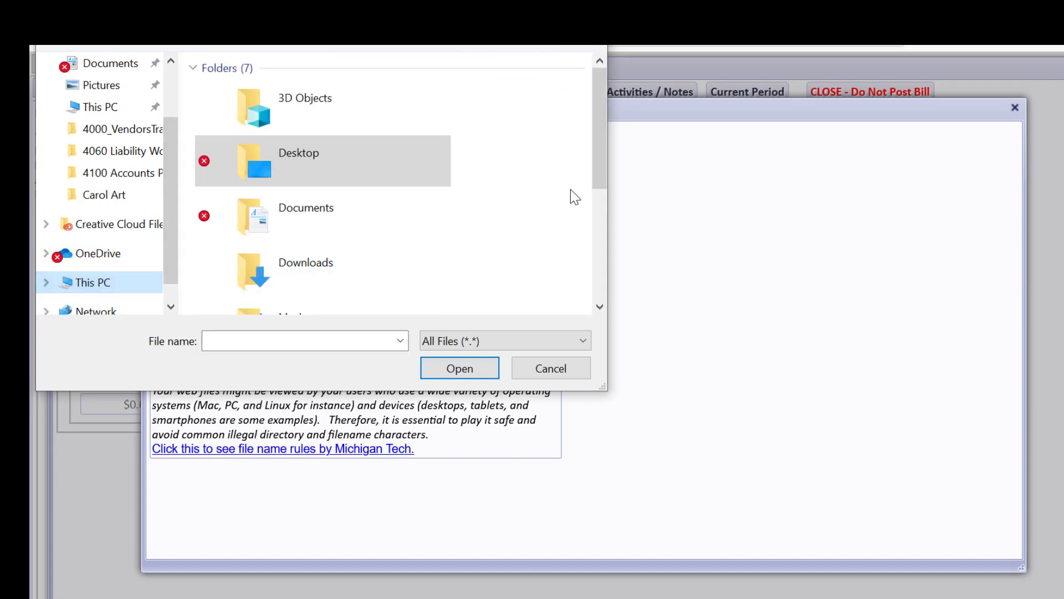
left_click_drag(594, 153, 590, 285)
double_click(418, 297)
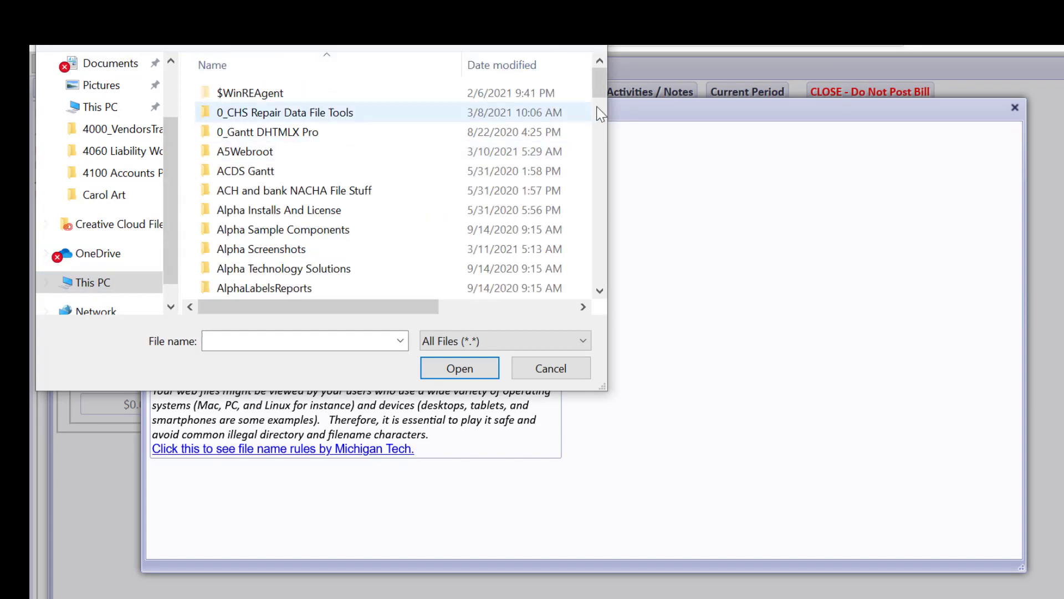
left_click_drag(603, 92, 596, 236)
double_click(346, 227)
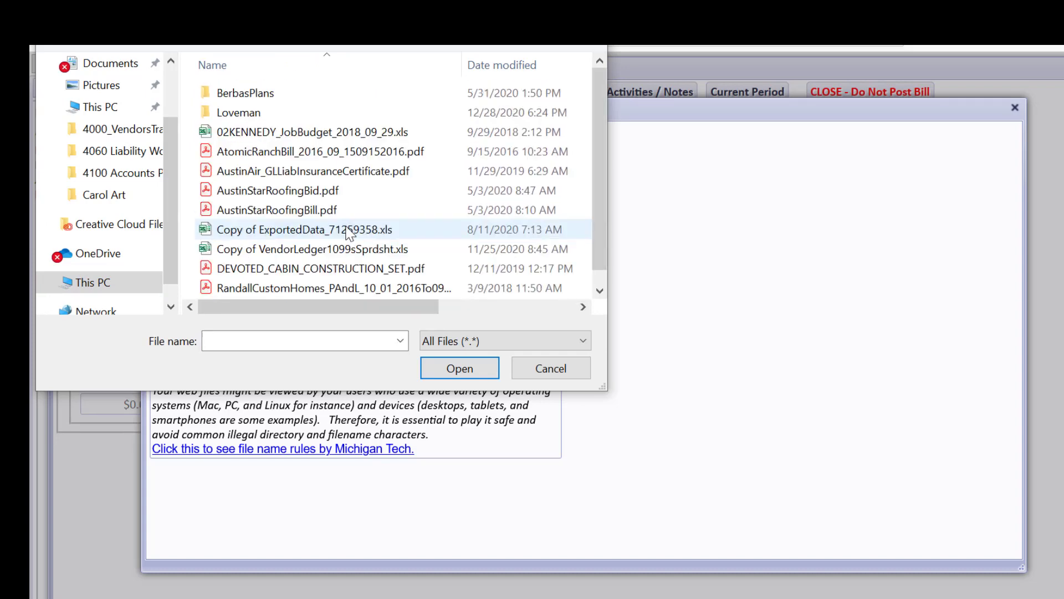
left_click(219, 118)
double_click(219, 119)
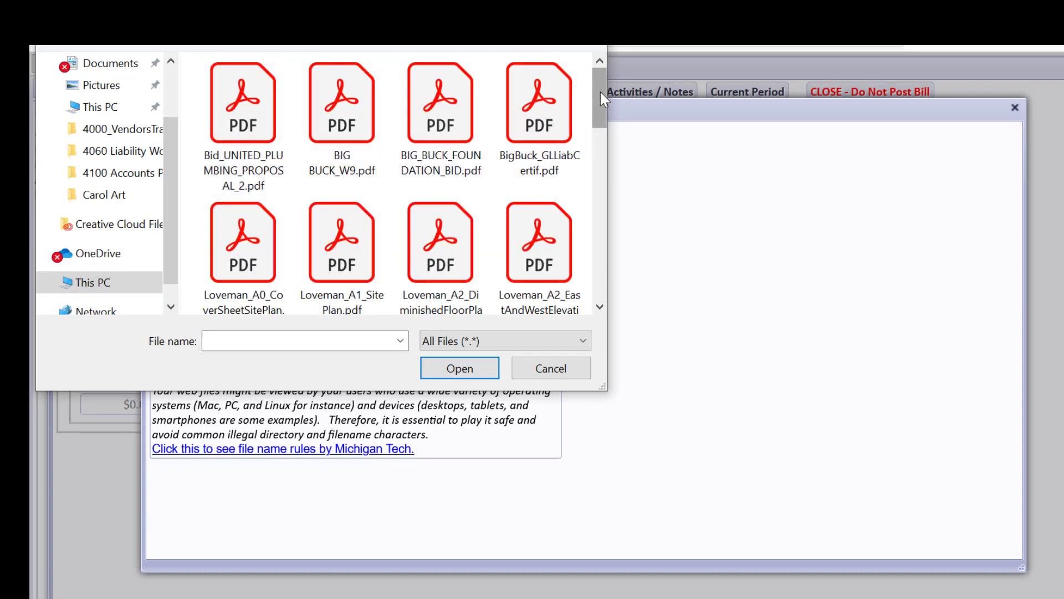
left_click_drag(600, 91, 576, 243)
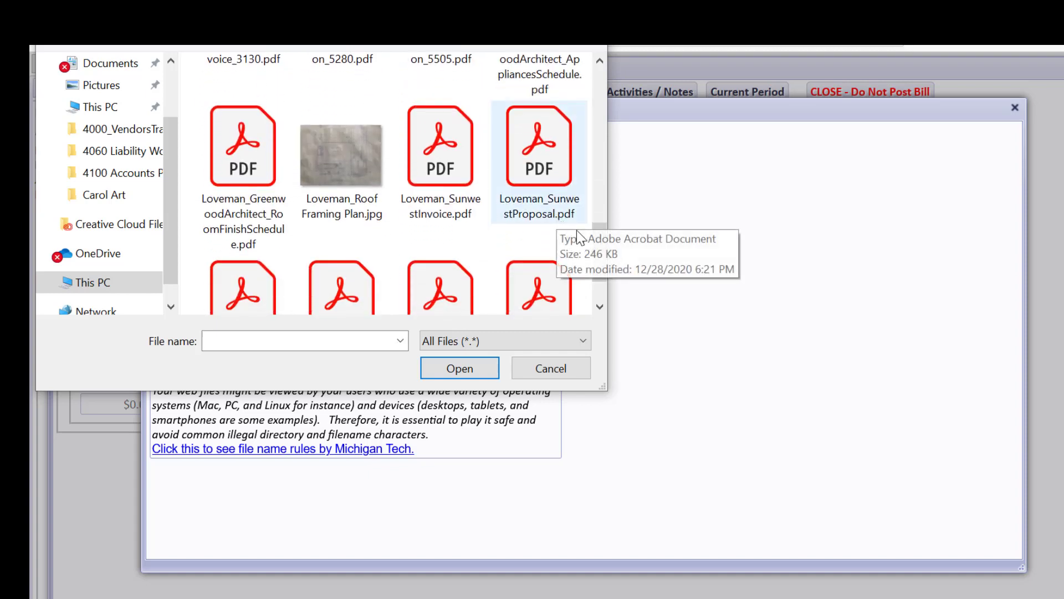
double_click(452, 213)
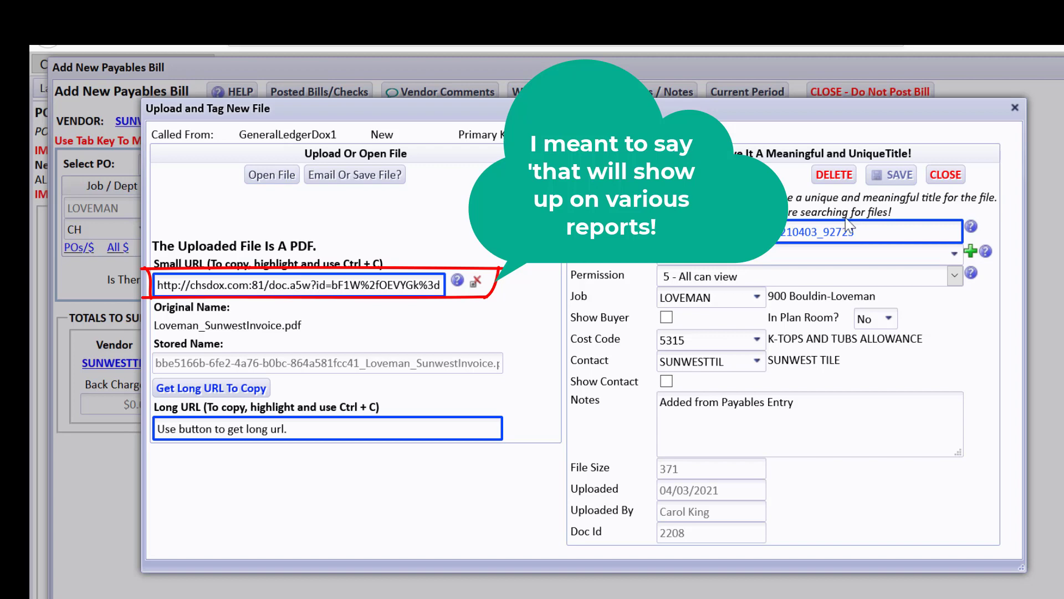
Save the attachment as 'Sunwest Tile - Loveman KTops Invoice' with permission 5 - All can view, then reopen it.
left_click_drag(859, 232, 622, 237)
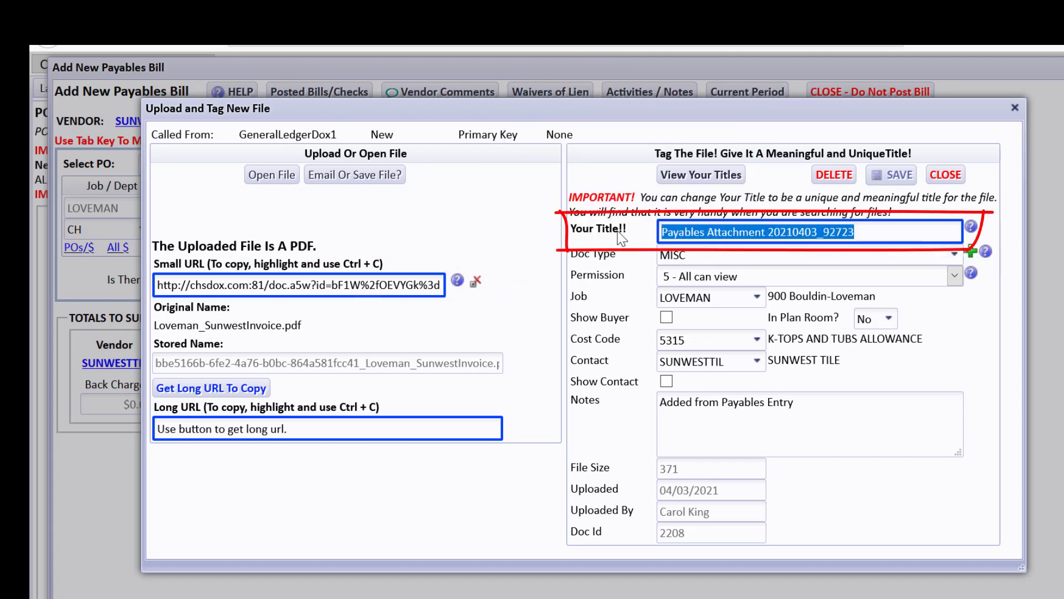
type("Sunwes")
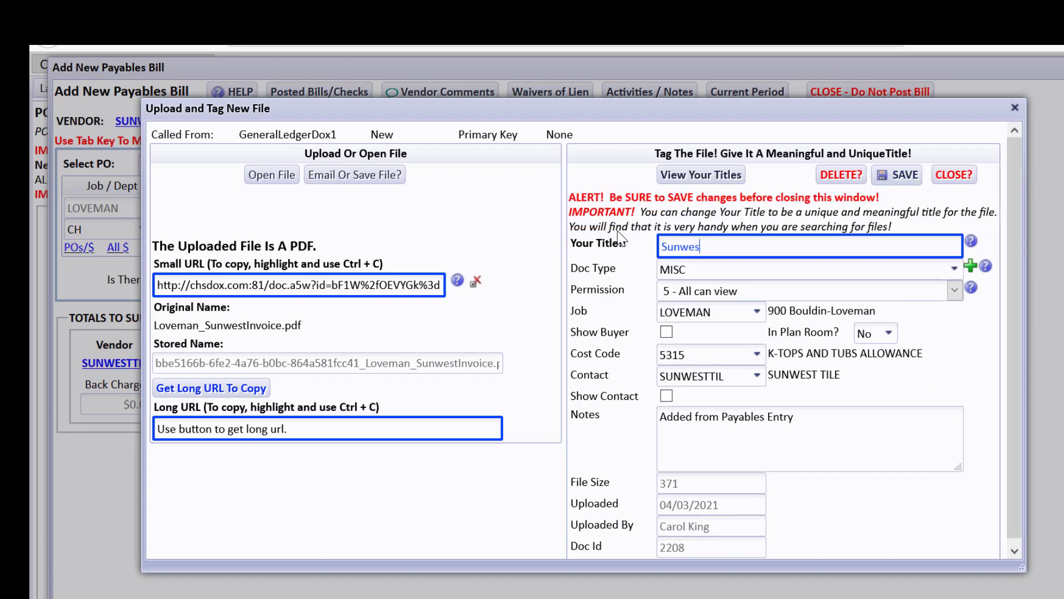
type("t Tile - Loveman KTops Invoice")
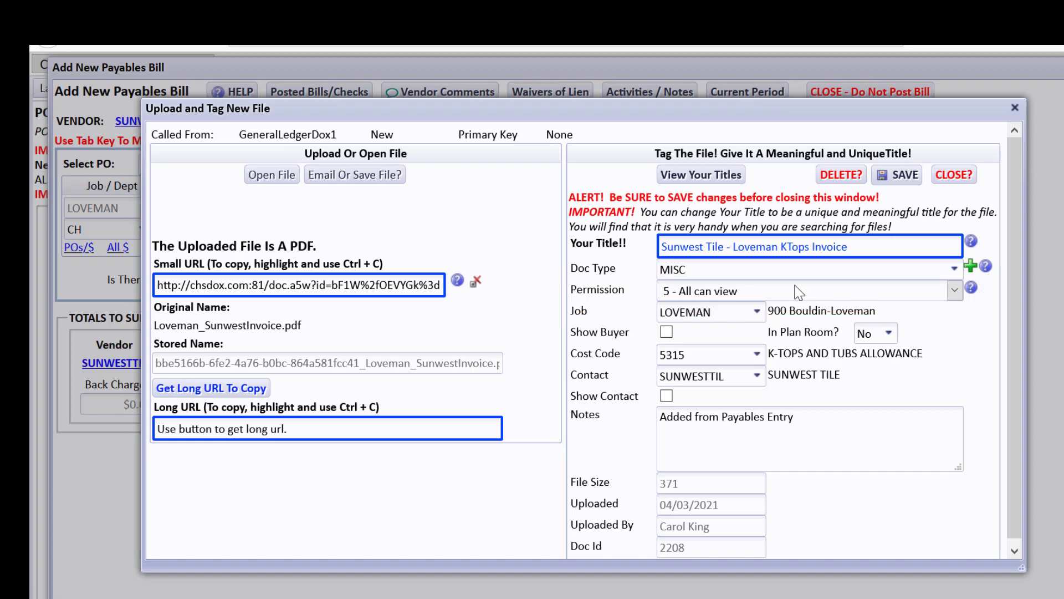
left_click(955, 291)
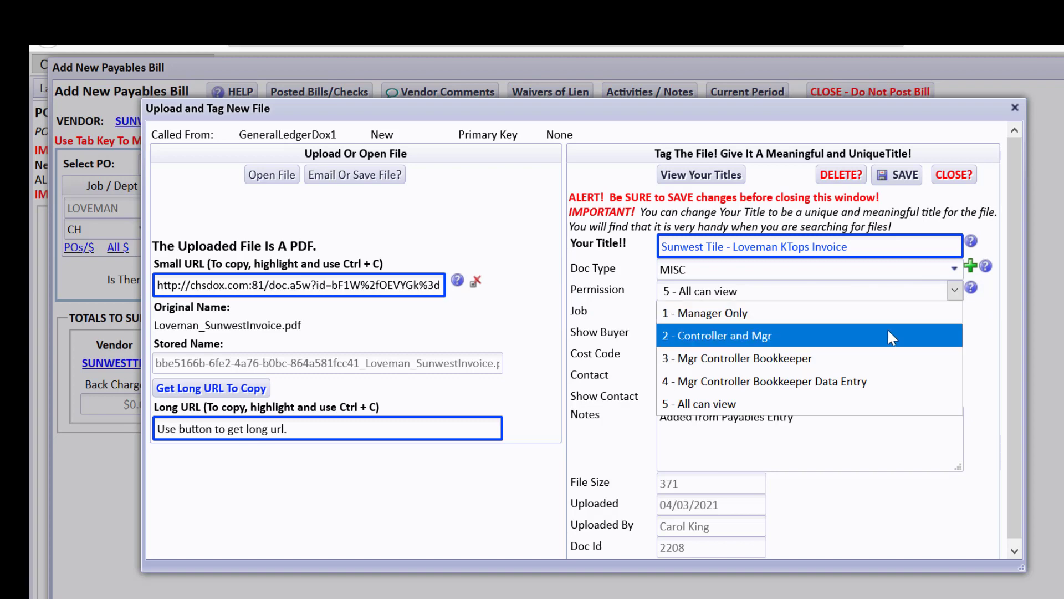
left_click(991, 338)
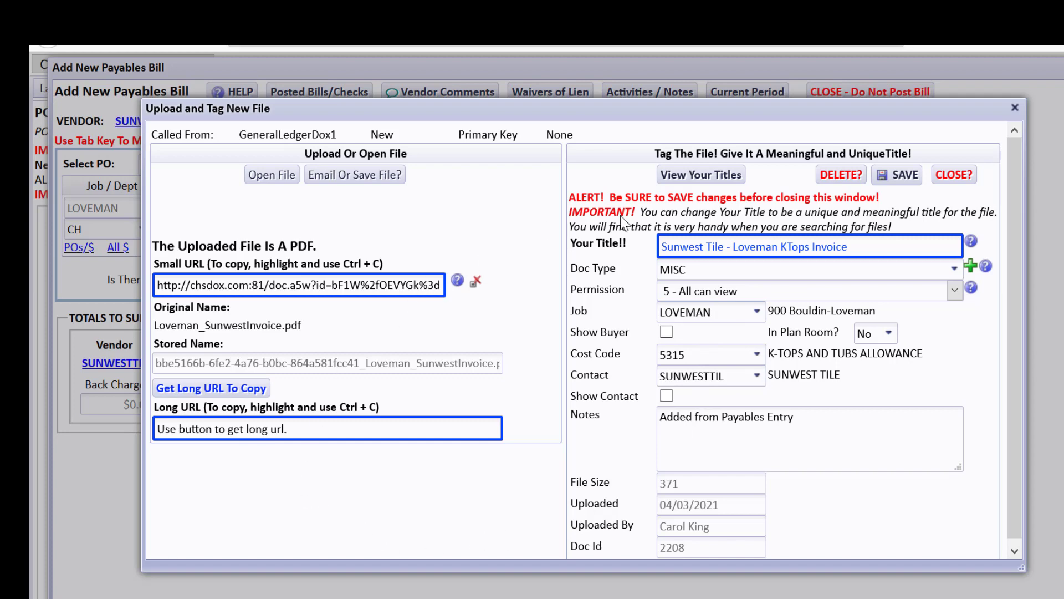
left_click(922, 175)
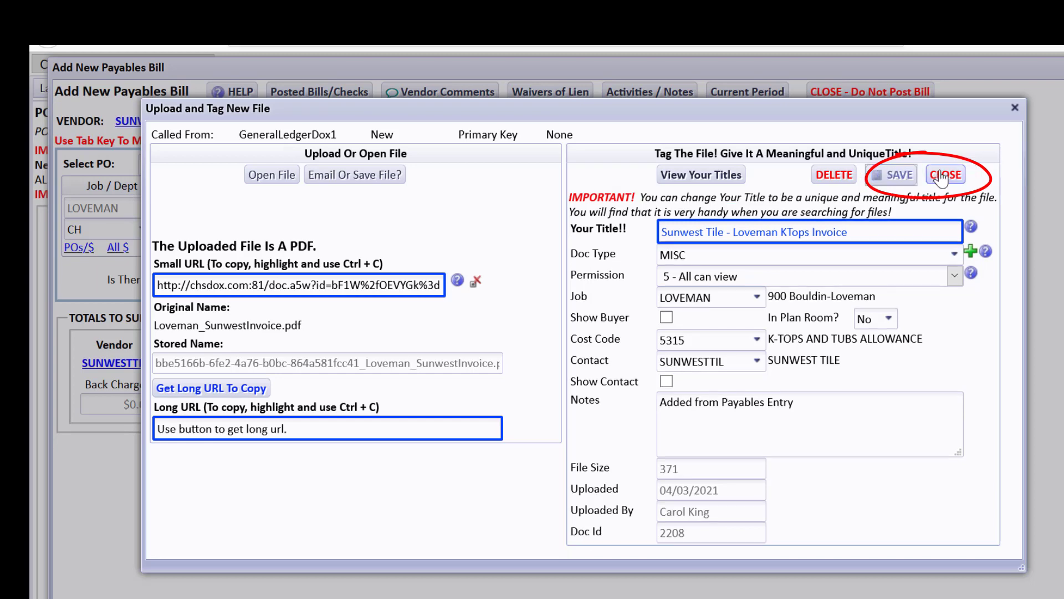
left_click(931, 177)
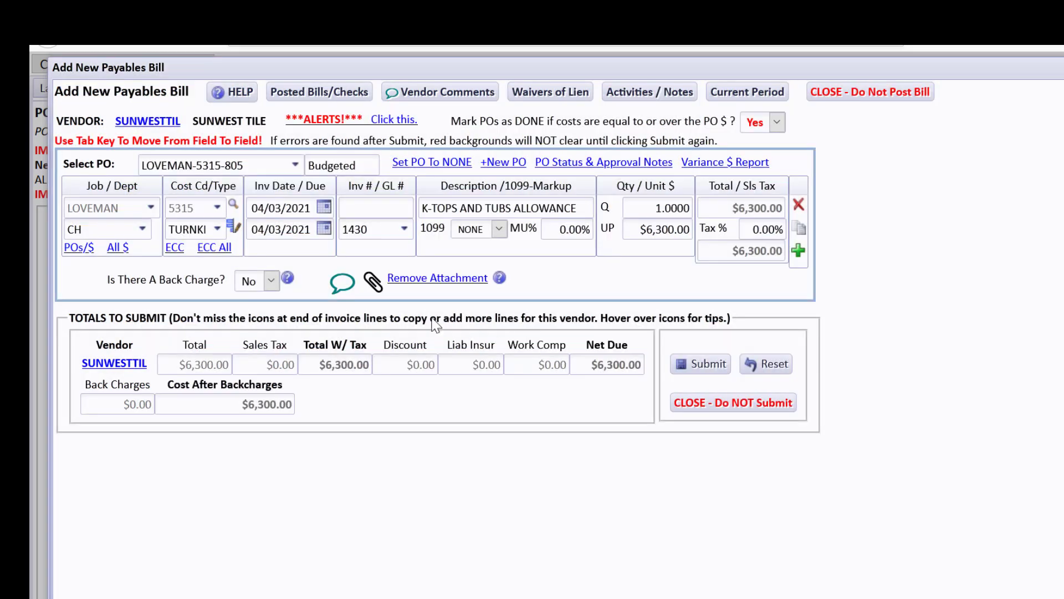
left_click(371, 280)
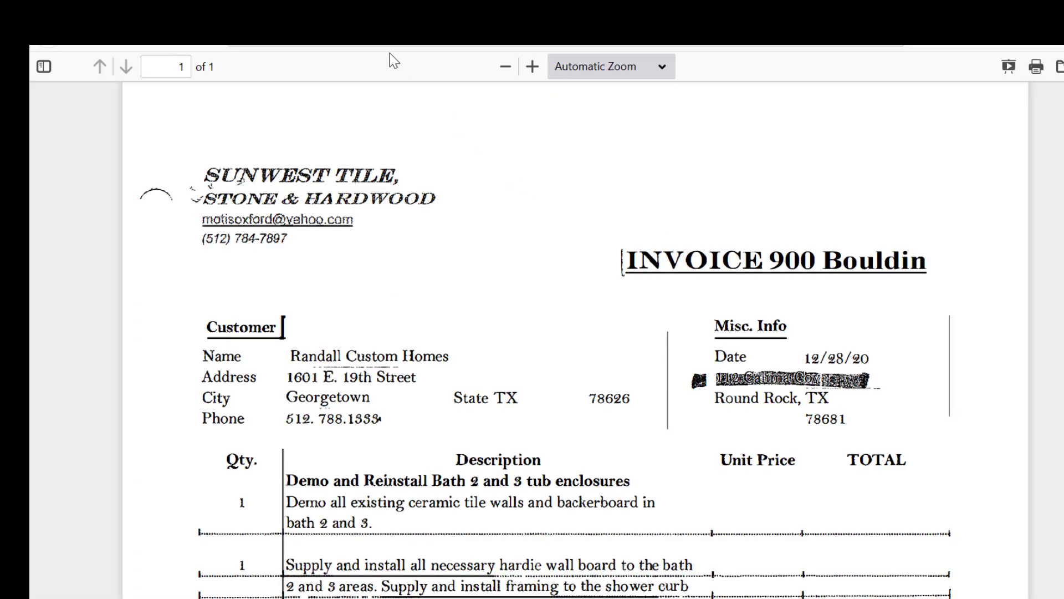
left_click(419, 16)
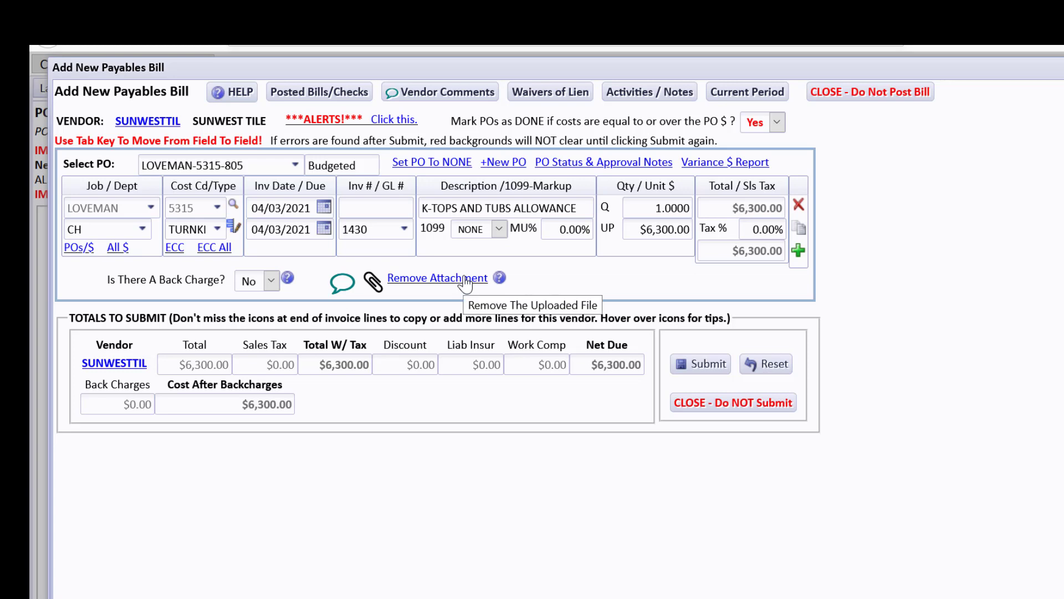
left_click(499, 279)
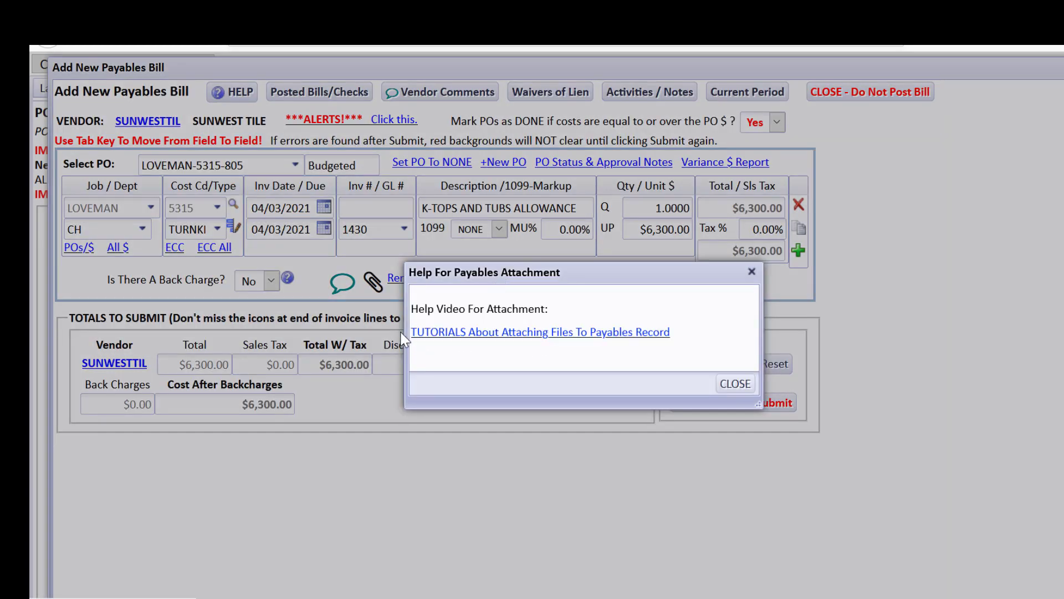
left_click(724, 383)
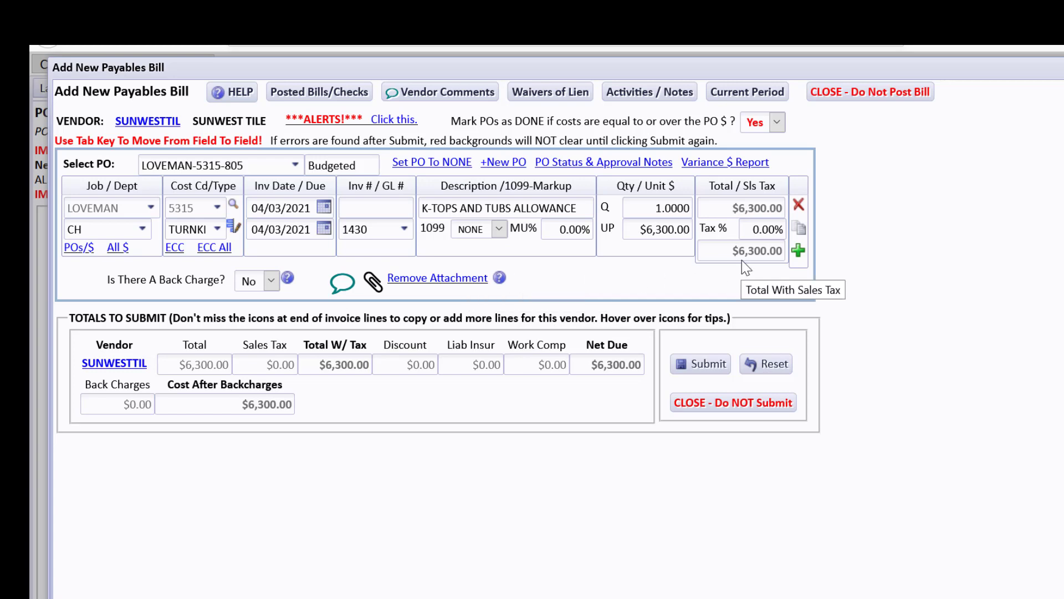
left_click(1048, 327)
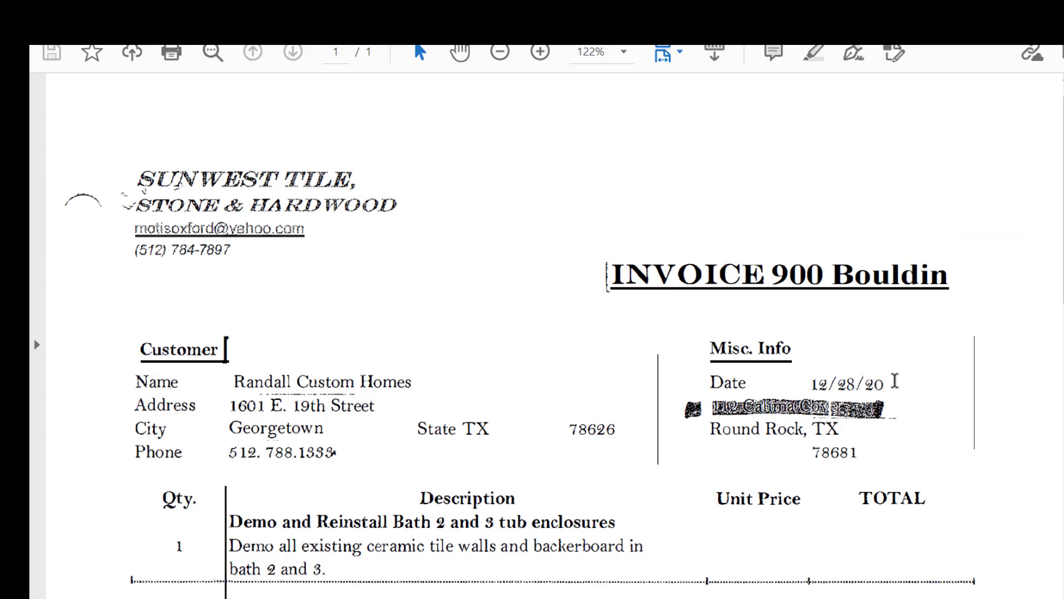
left_click(1060, 310)
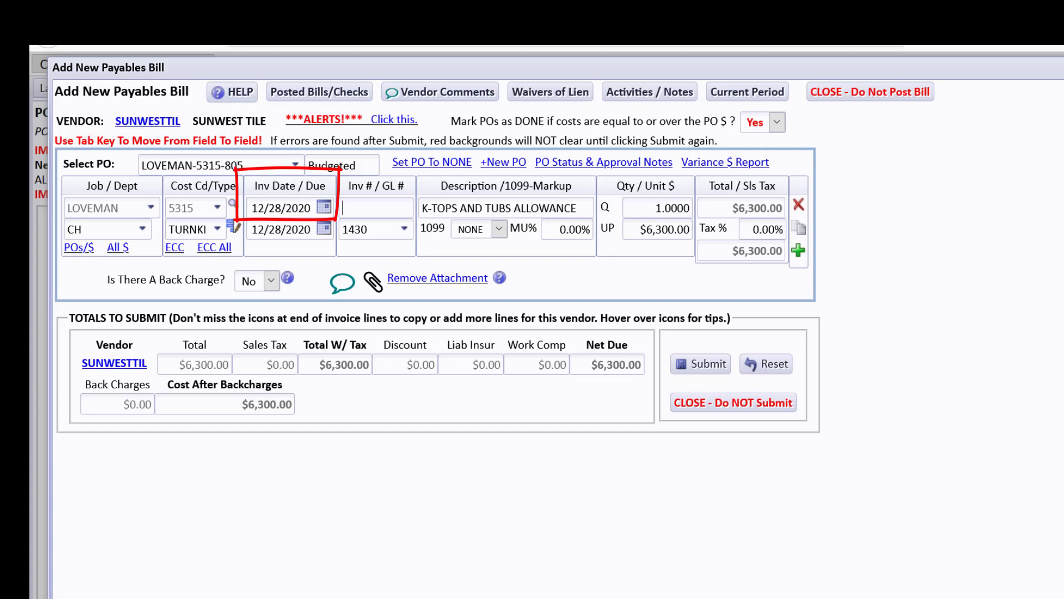
key("alt+Tab")
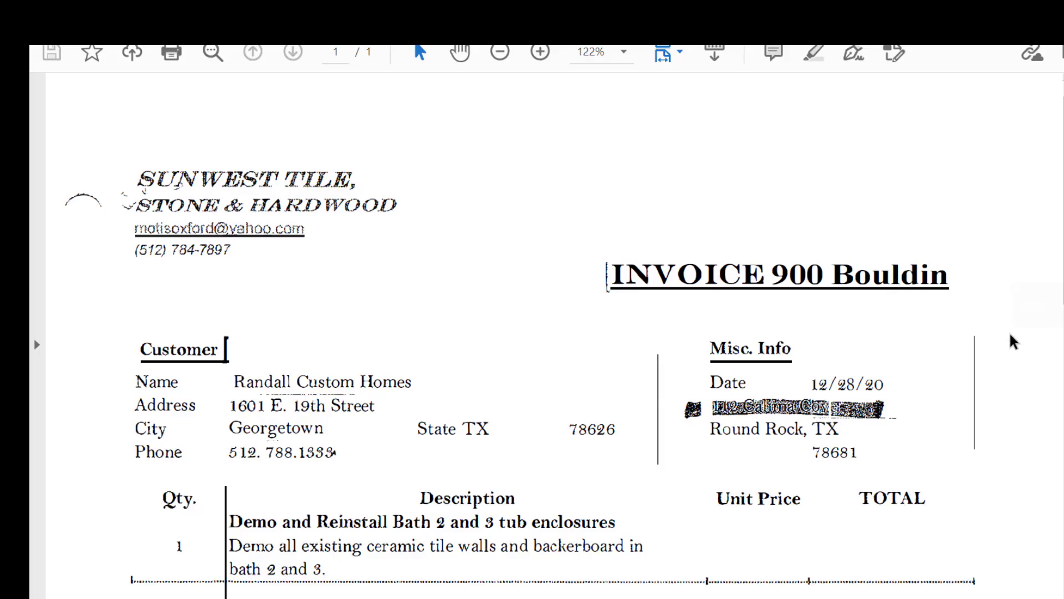
key("alt+Tab")
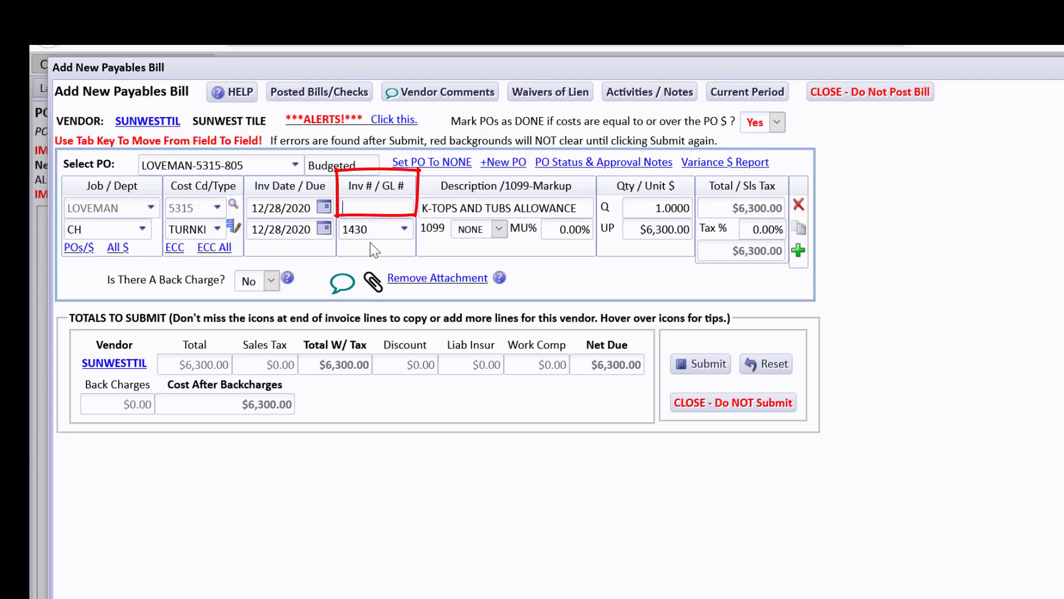
key("Tab")
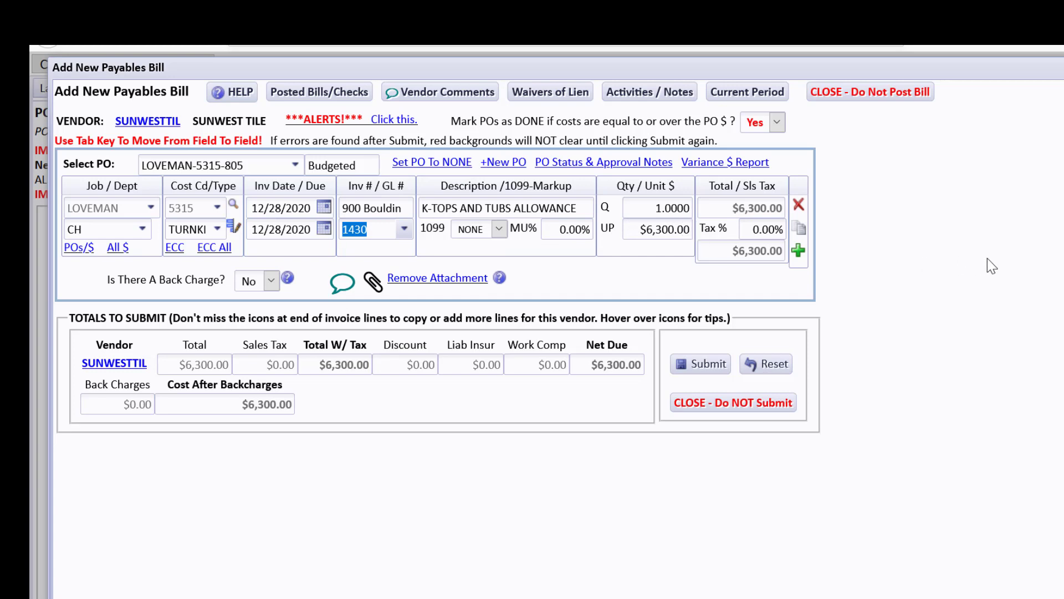
Review the line amounts on the Sunwest invoice PDF.
key("alt+Tab")
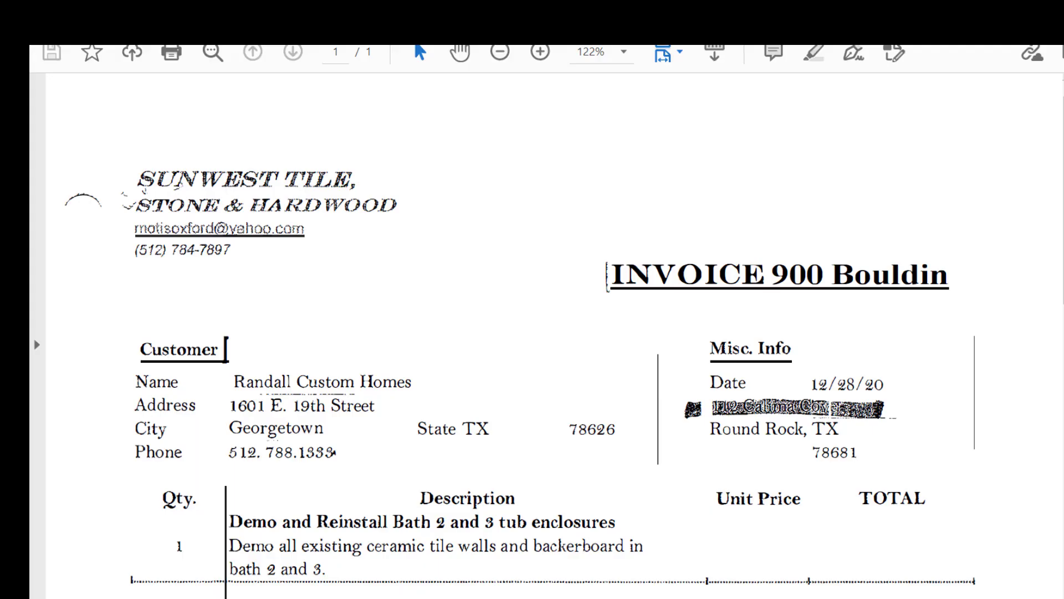
scroll(992, 332, "down", 5)
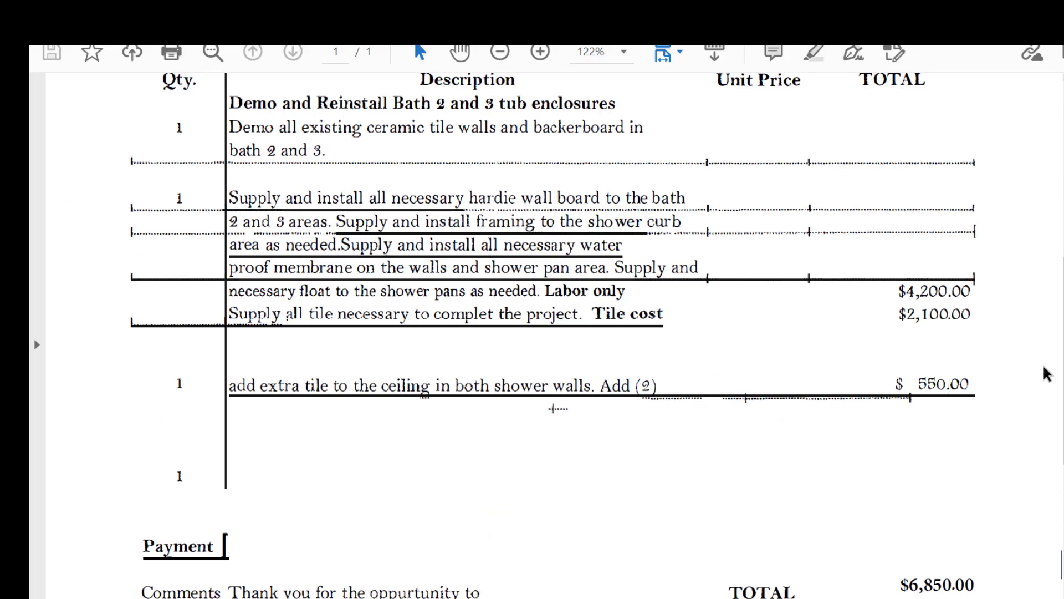
key("alt+Tab")
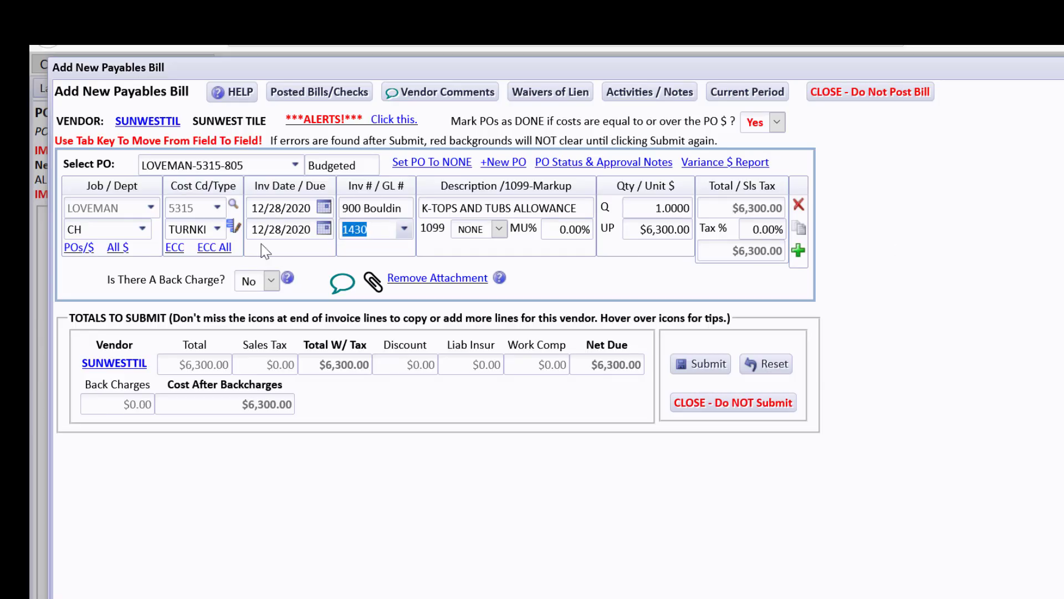
Set the bill line's cost type to LABOR.
left_click(220, 227)
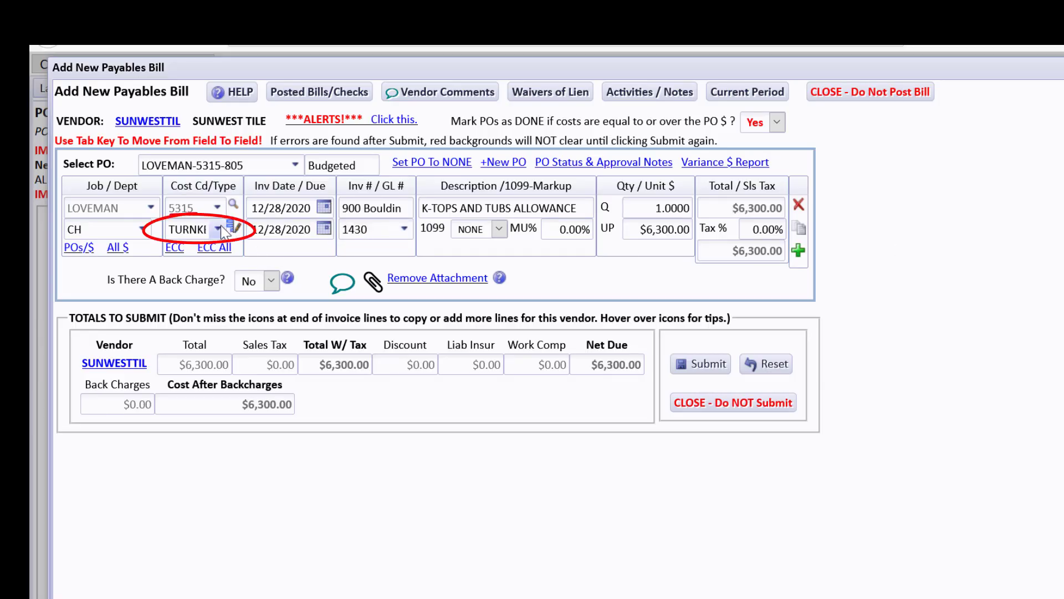
left_click(220, 227)
type("lab")
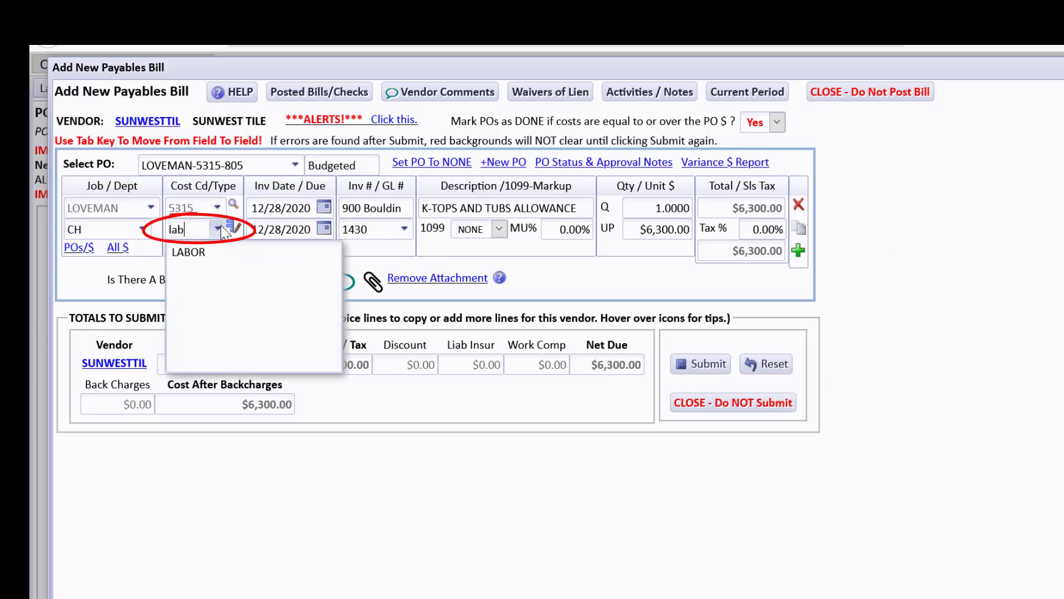
left_click(211, 254)
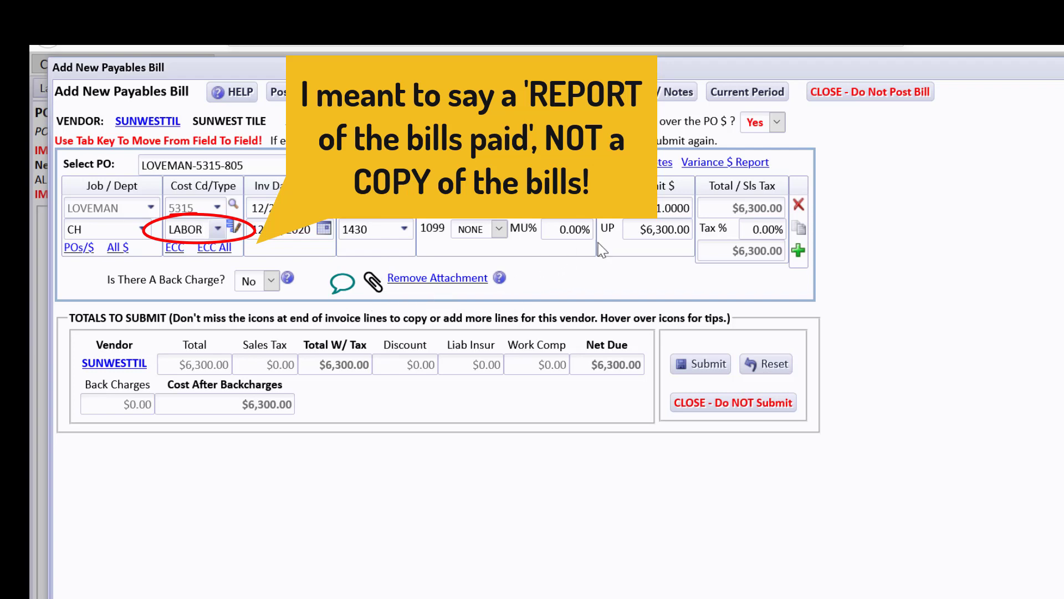
Change the line's unit price to $4,200.00.
left_click_drag(642, 229, 716, 227)
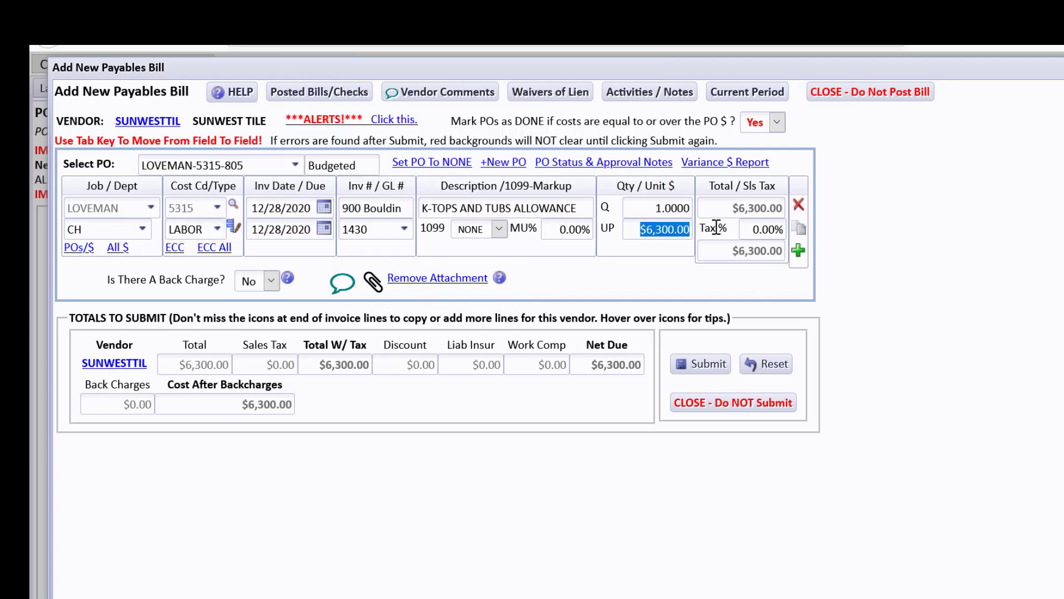
type("4200")
key("Tab")
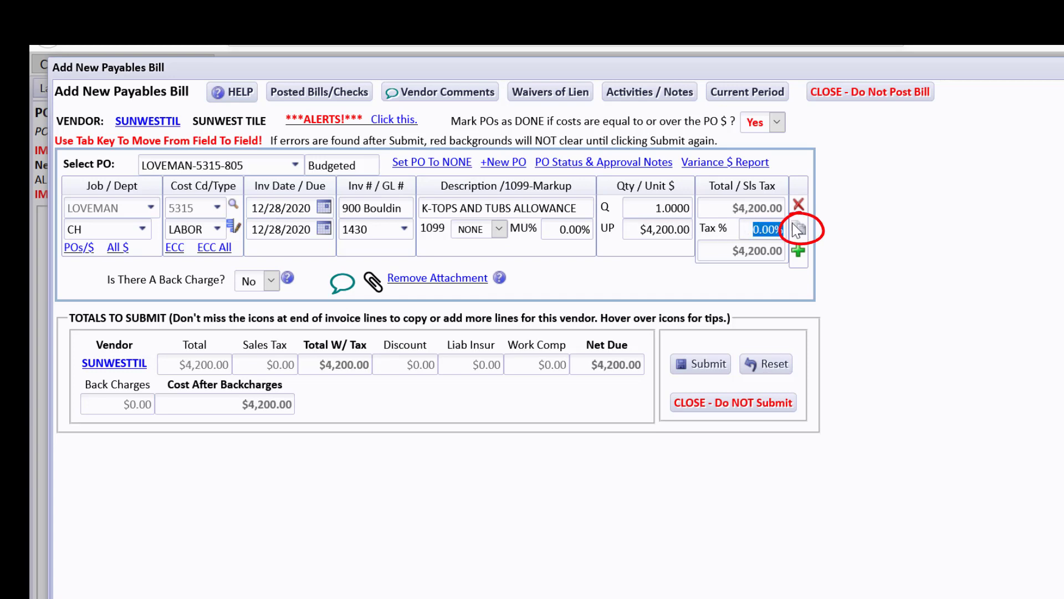
Duplicate the bill line and set the new line's cost type to MATERIALS.
left_click(804, 229)
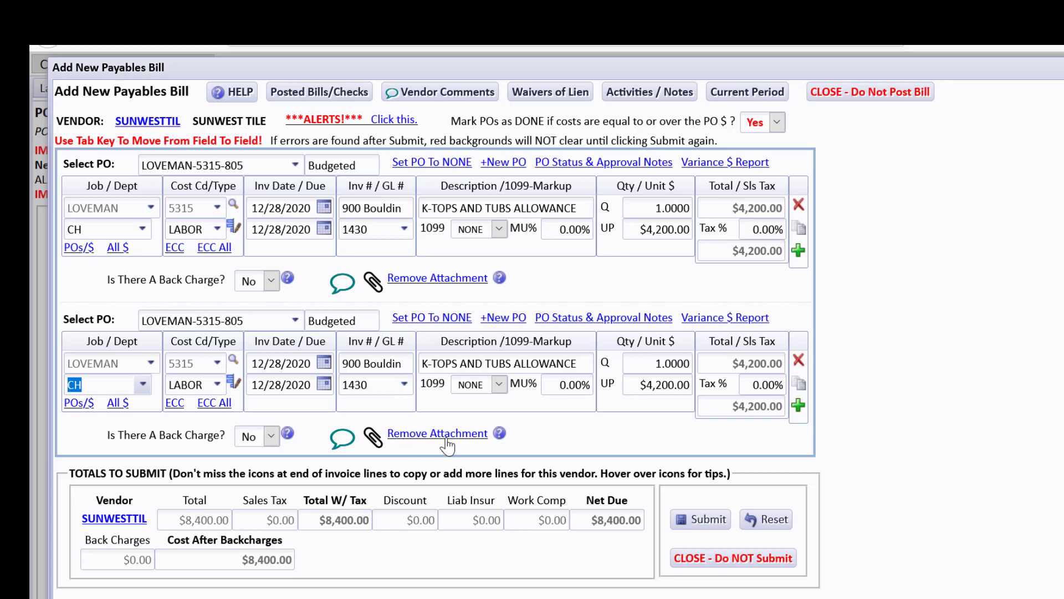
left_click(223, 381)
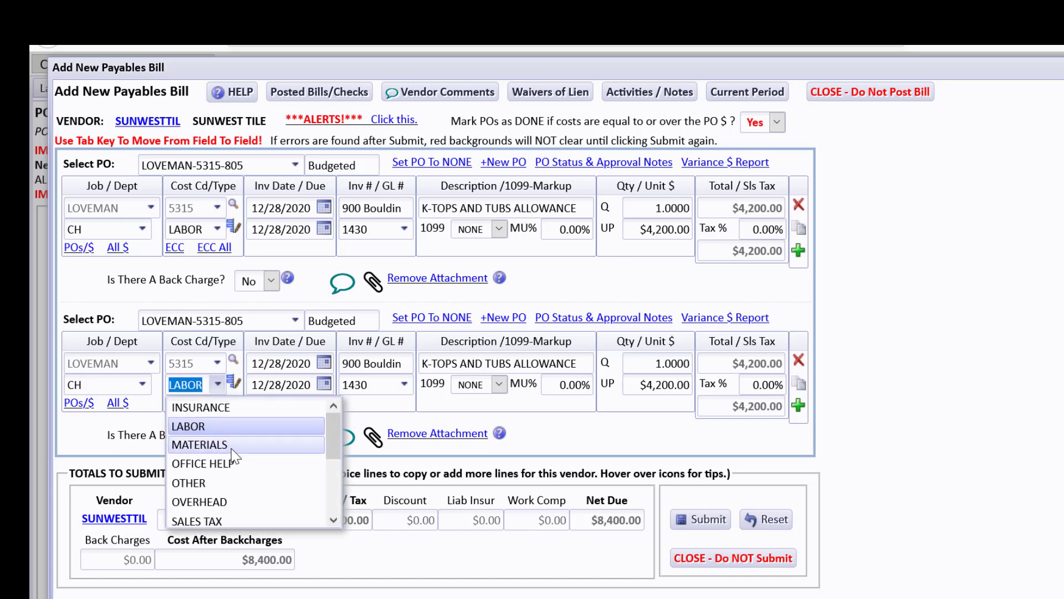
left_click(232, 449)
Give the MATERIALS line a $2,100.00 unit price and copy it into a third line.
key("alt+Tab")
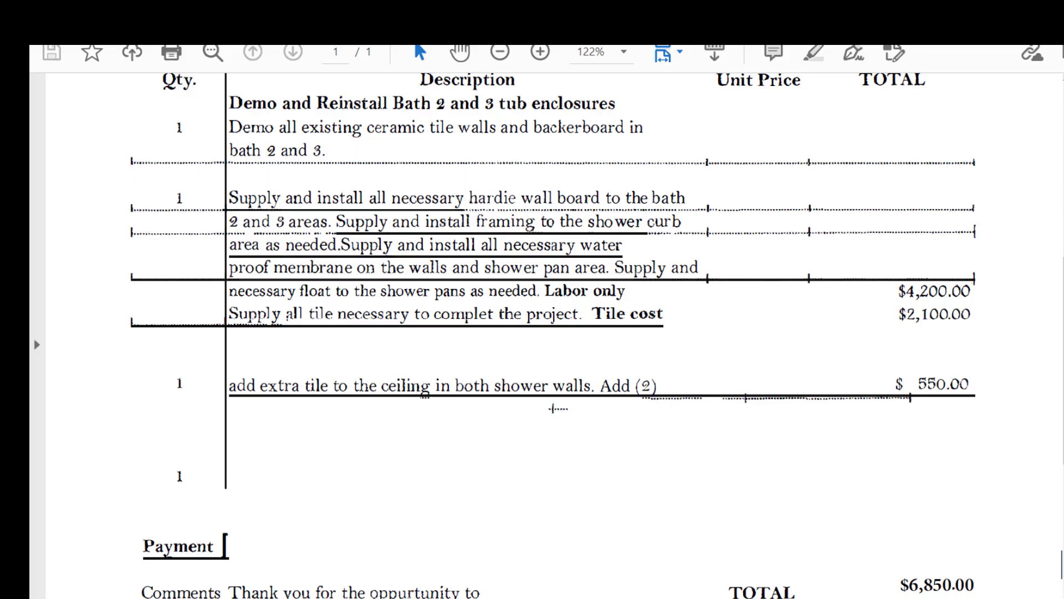
key("alt+Tab")
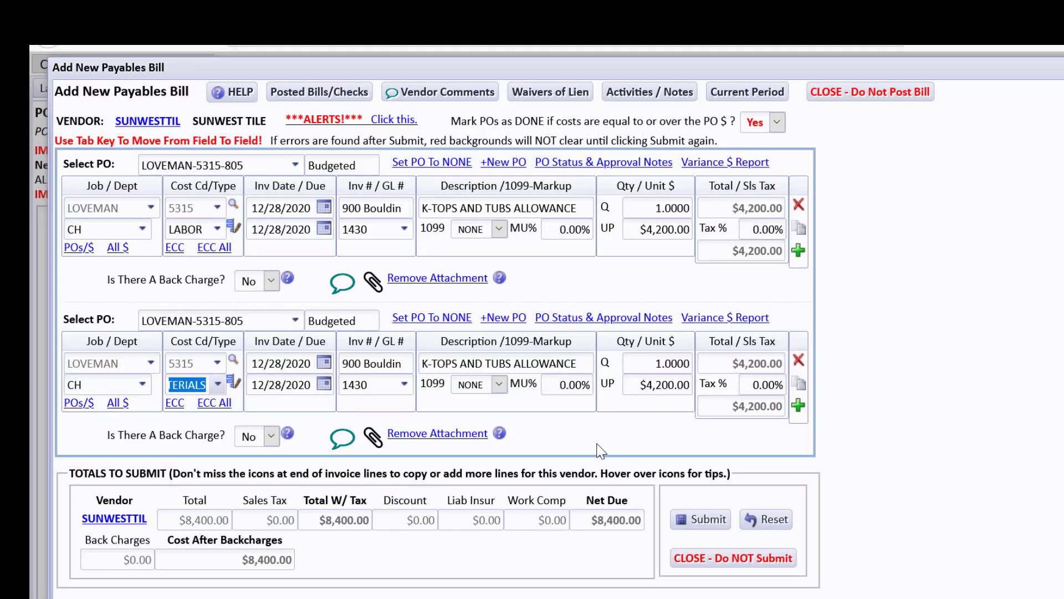
key("Tab")
key("Tab")
key("Tab")
key("Tab")
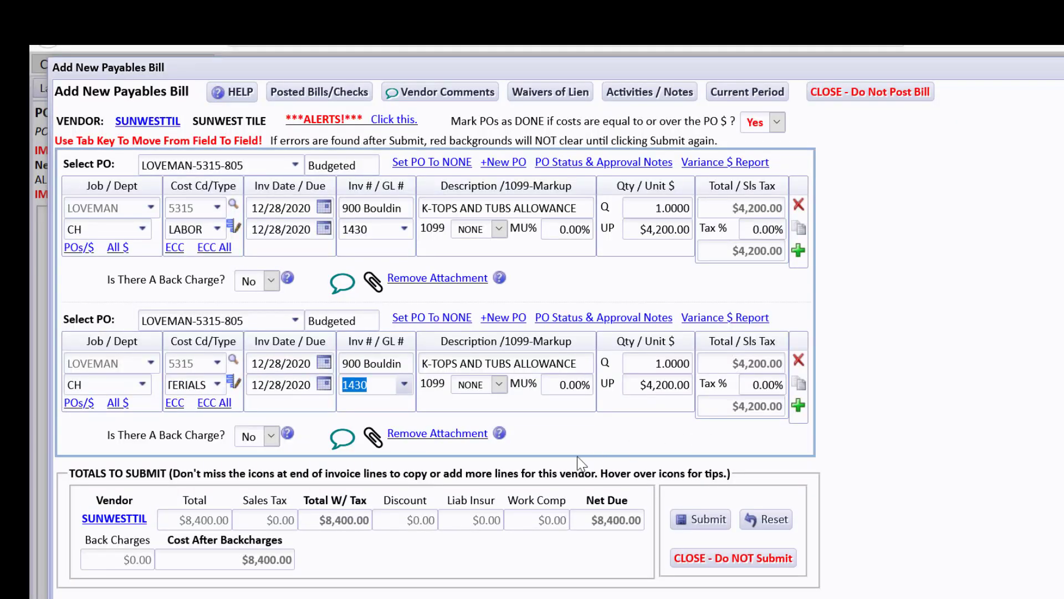
key("Tab")
key("Tab")
type("2100")
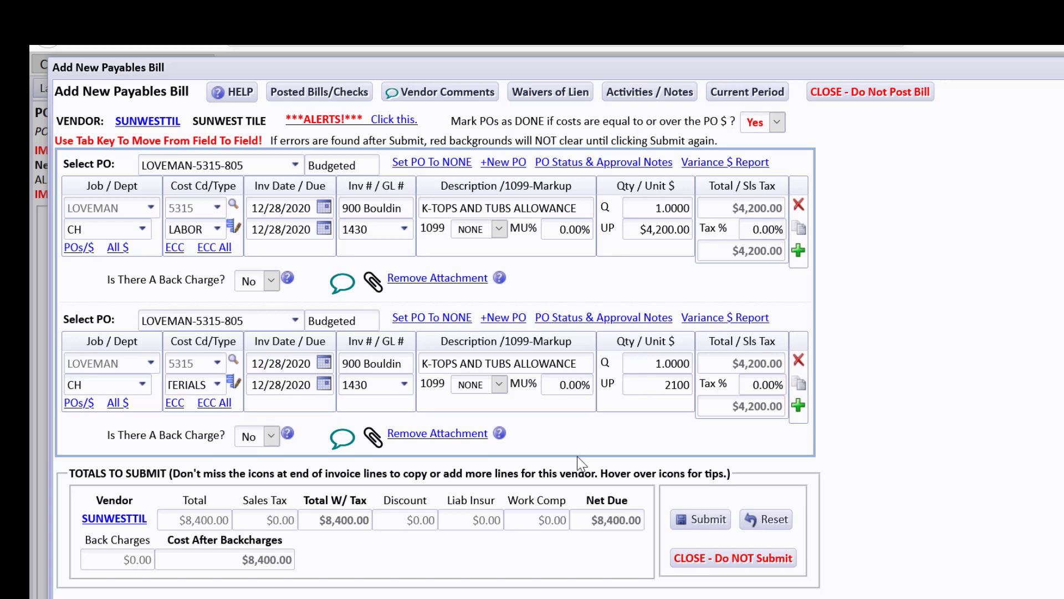
key("Tab")
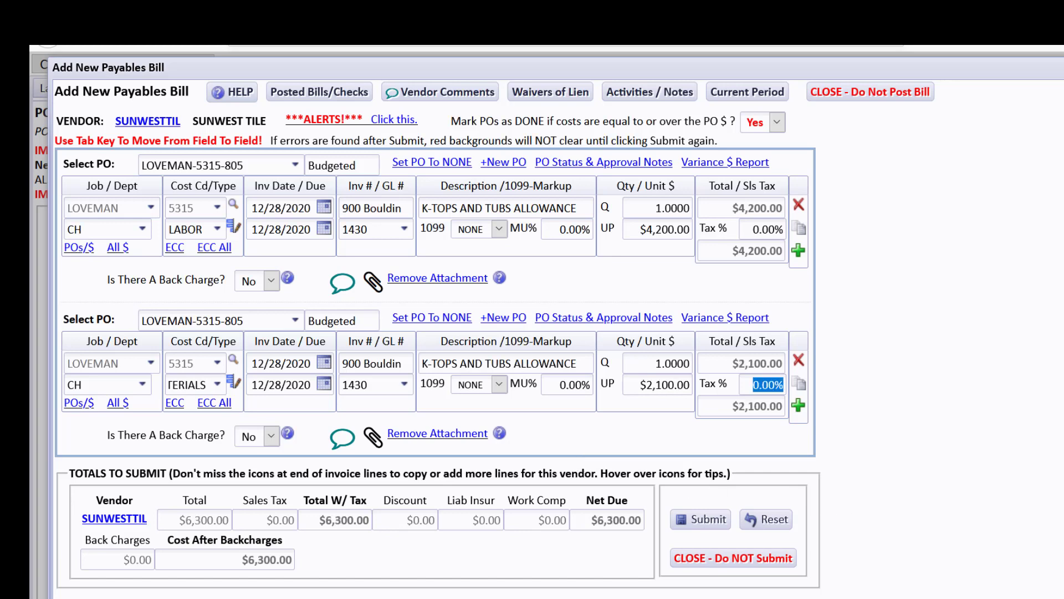
scroll(1008, 483, "down", 1)
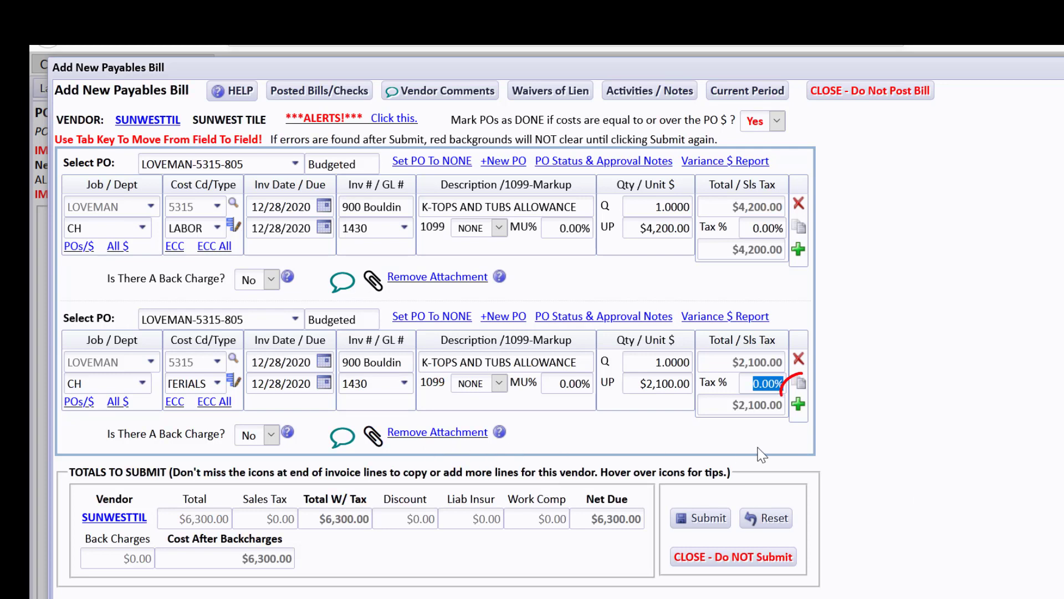
left_click(800, 383)
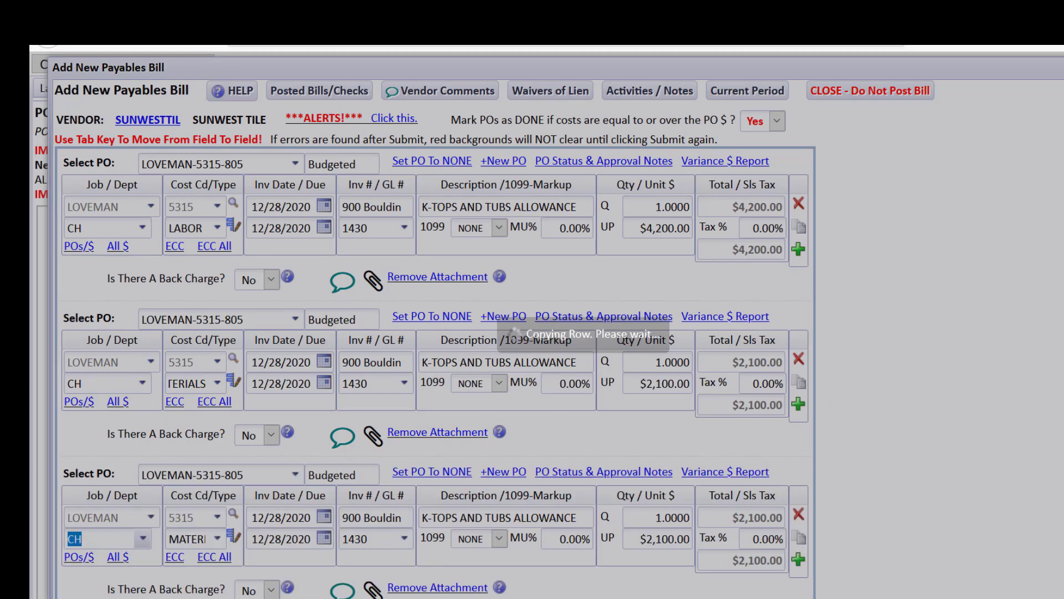
Set the third line's unit price to $550.00.
scroll(883, 493, "down", 3)
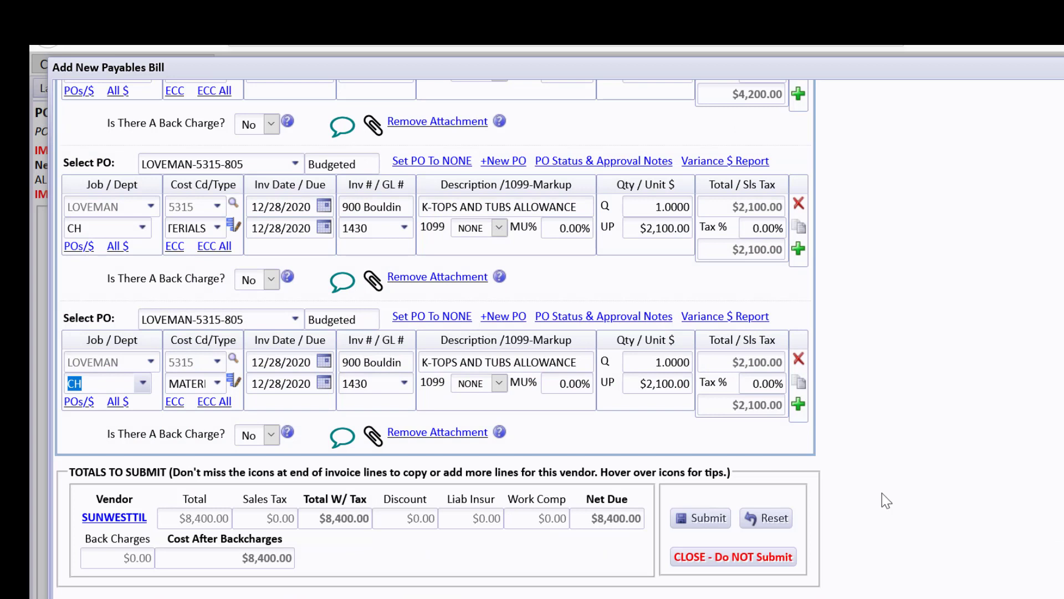
left_click(633, 382)
type("550")
key("Tab")
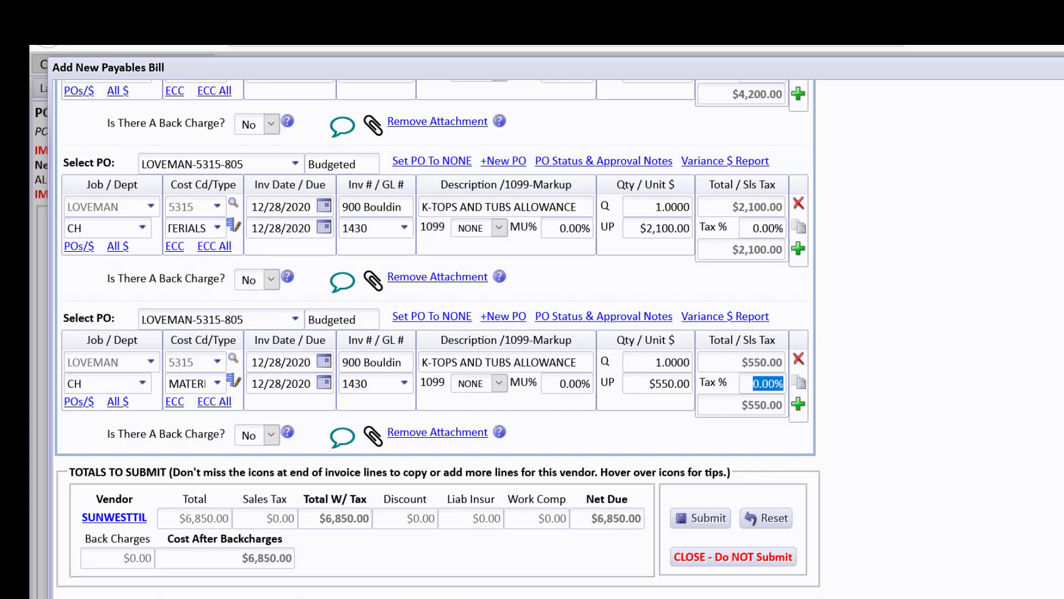
Describe the third line as 'XtraTileInShowWalls_WAS ON BID' after checking the vendor invoice.
left_click(1062, 333)
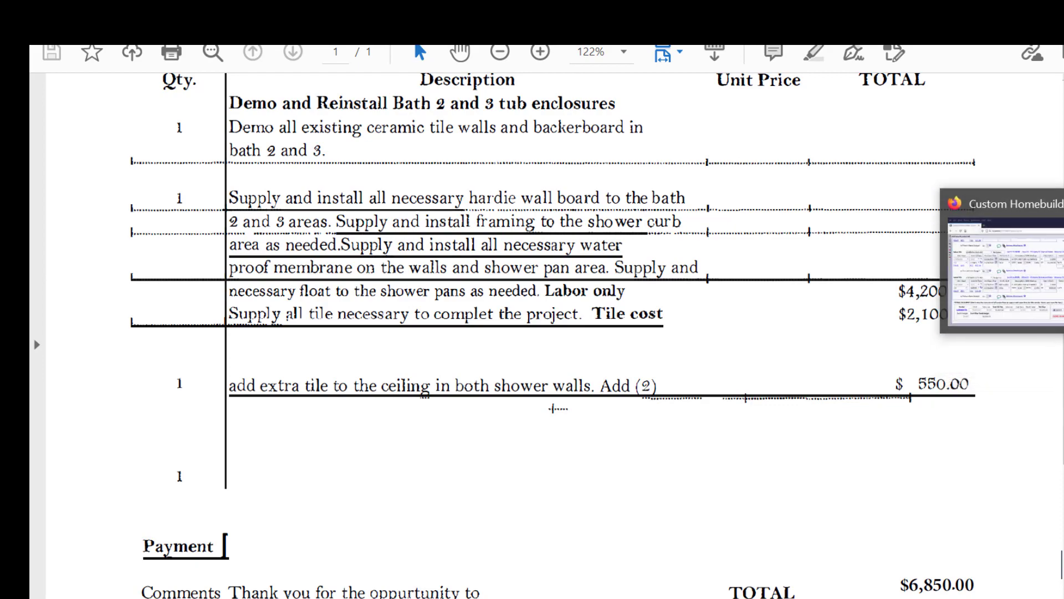
left_click(1062, 266)
triple_click(592, 366)
type("XtraT")
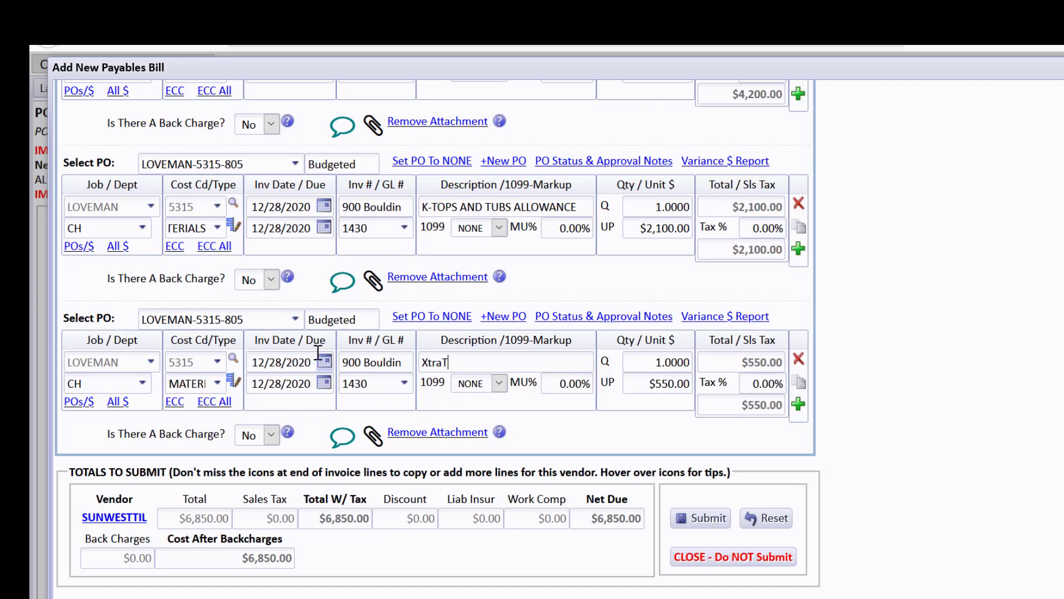
type("ileInShowWalls_WAS ON BID")
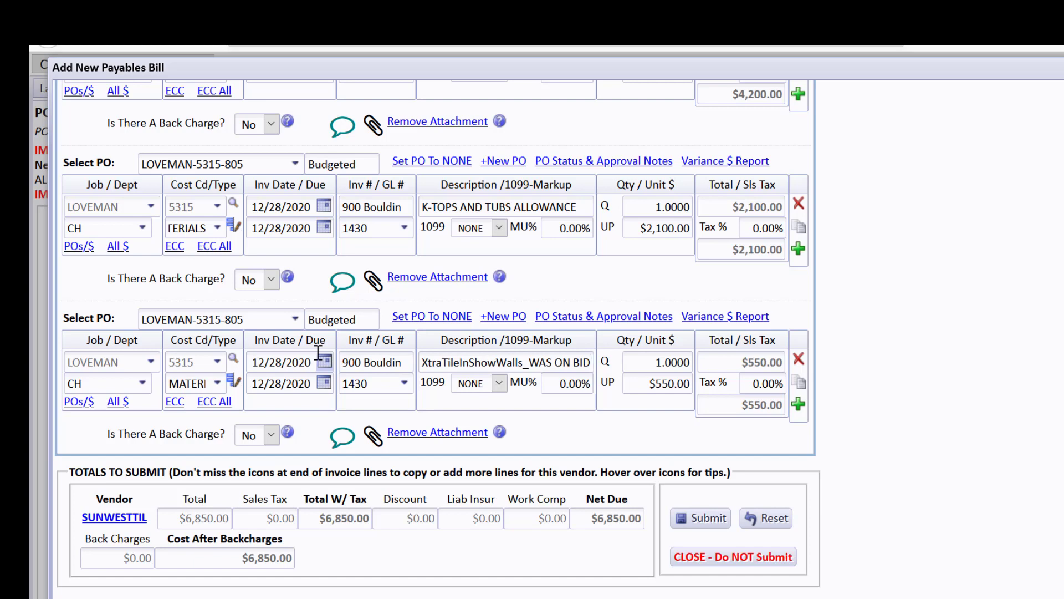
left_click(375, 359)
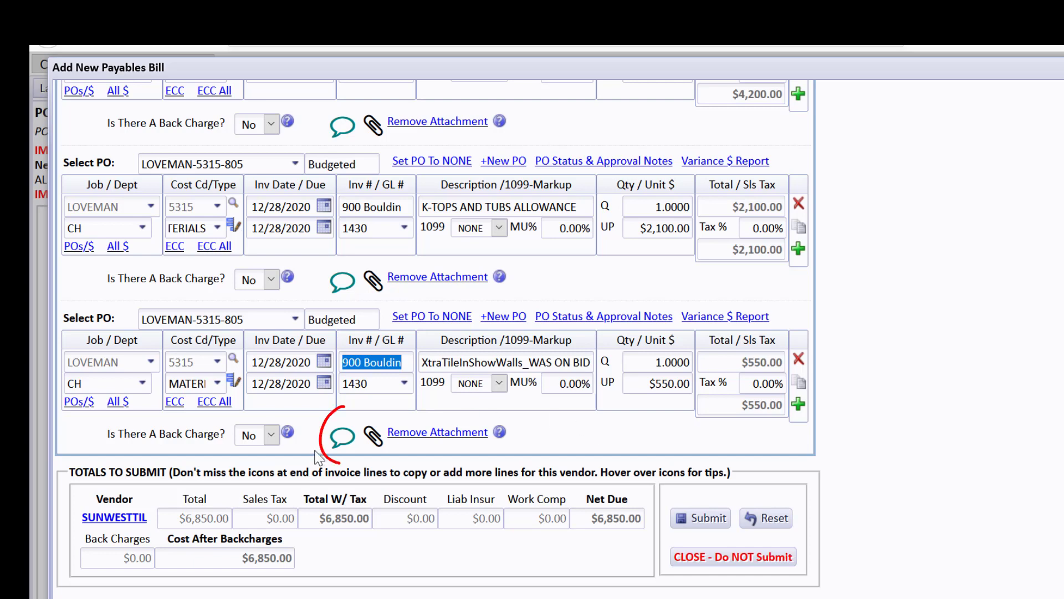
Add a comment to the $550 line, notifying a CHS user, noting it was already in the original bid.
left_click(338, 438)
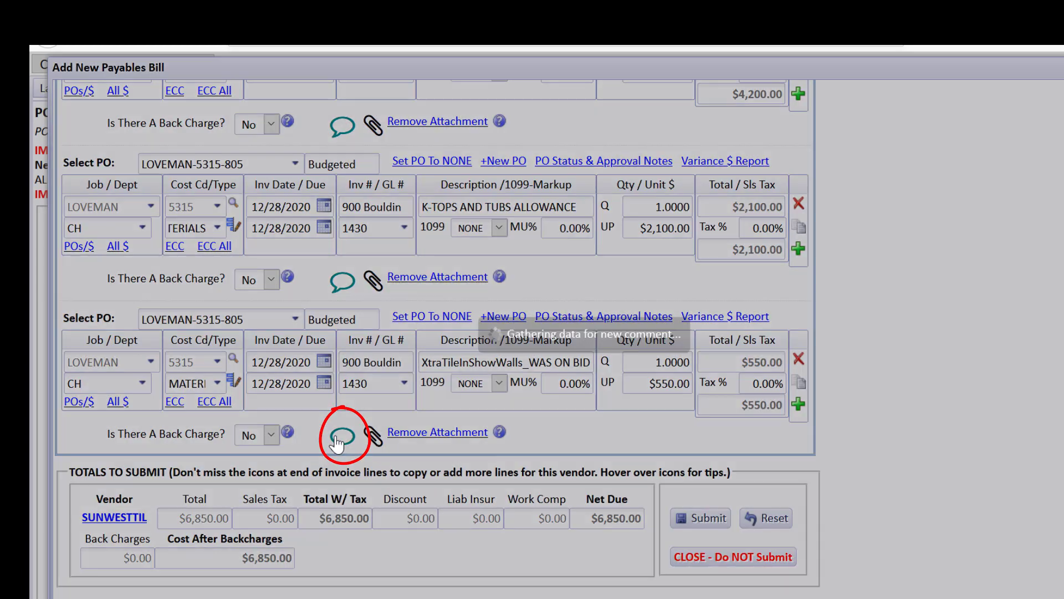
left_click(339, 438)
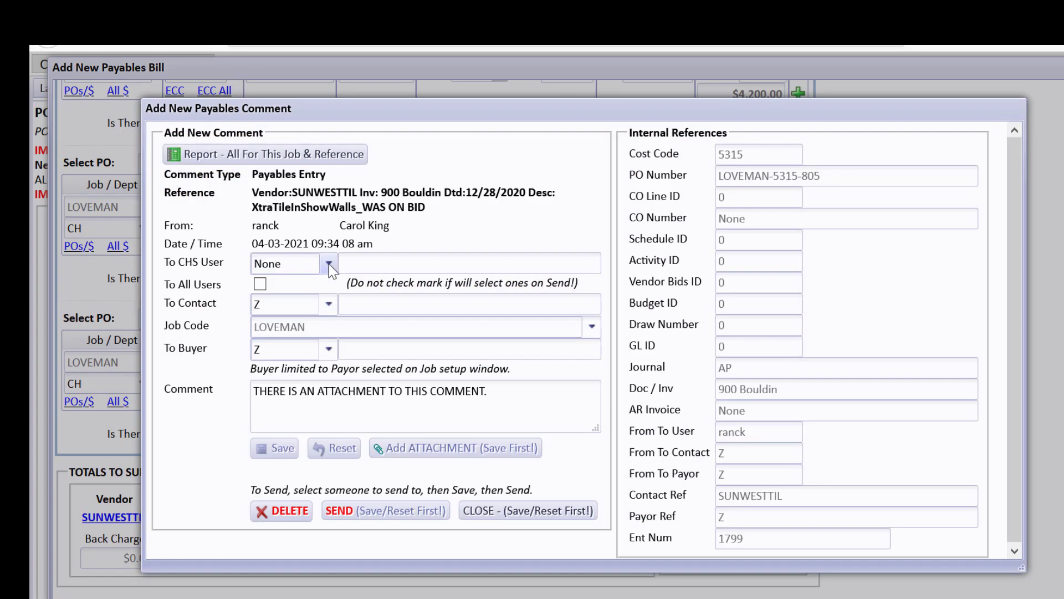
left_click(329, 264)
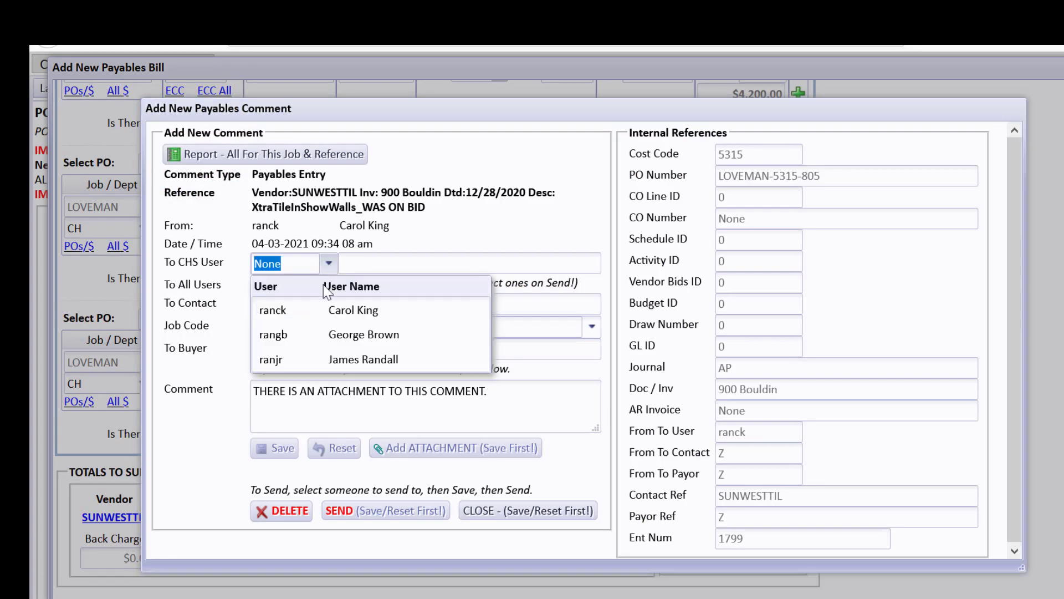
left_click(327, 335)
left_click_drag(487, 391, 251, 394)
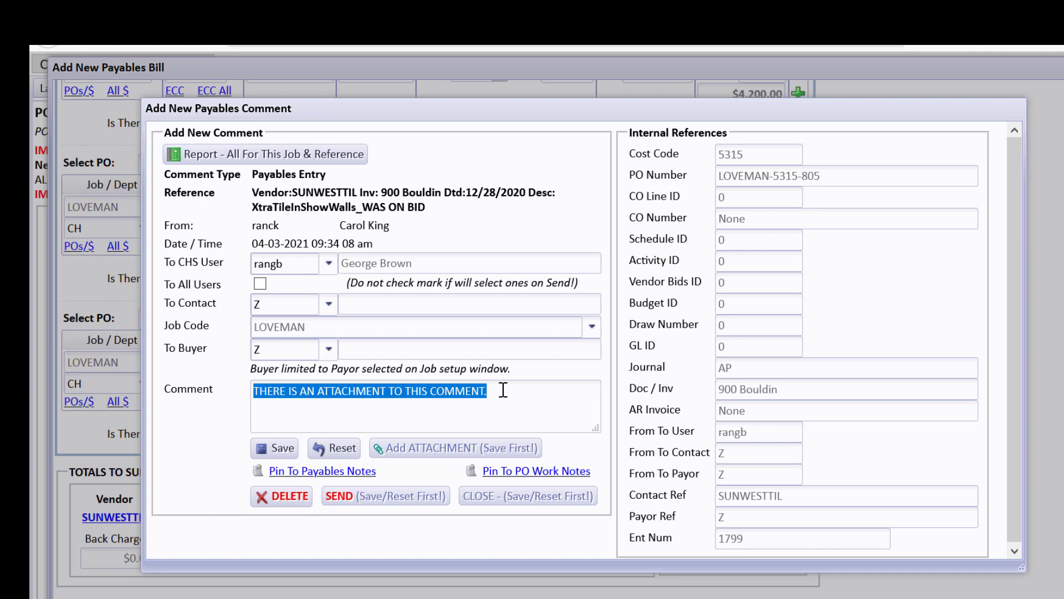
type("They put $550 on the bill that was already included on their original bid.   Drill down on the PO to see the bid!")
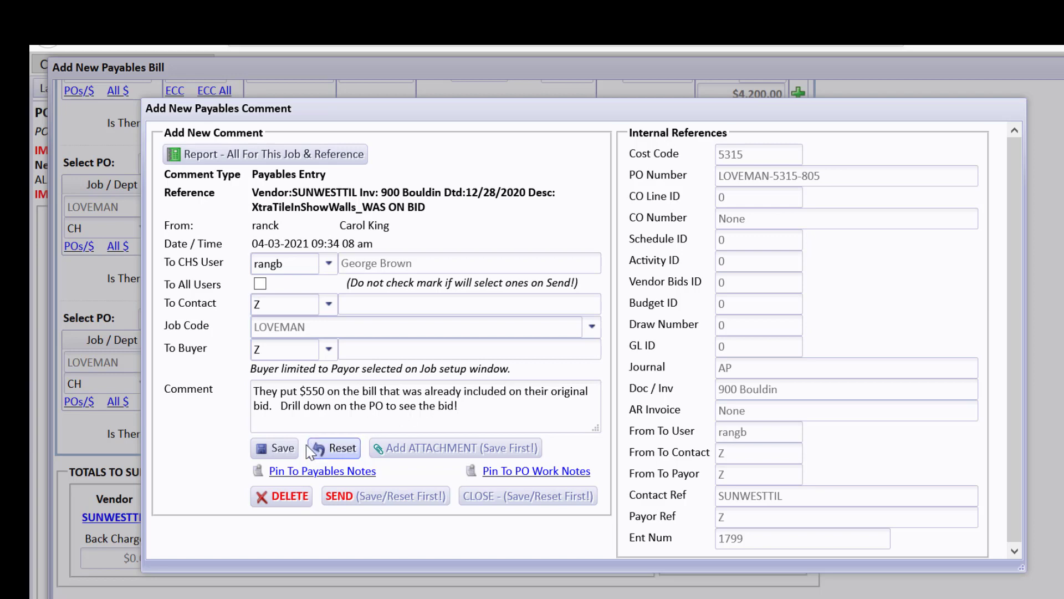
left_click(281, 450)
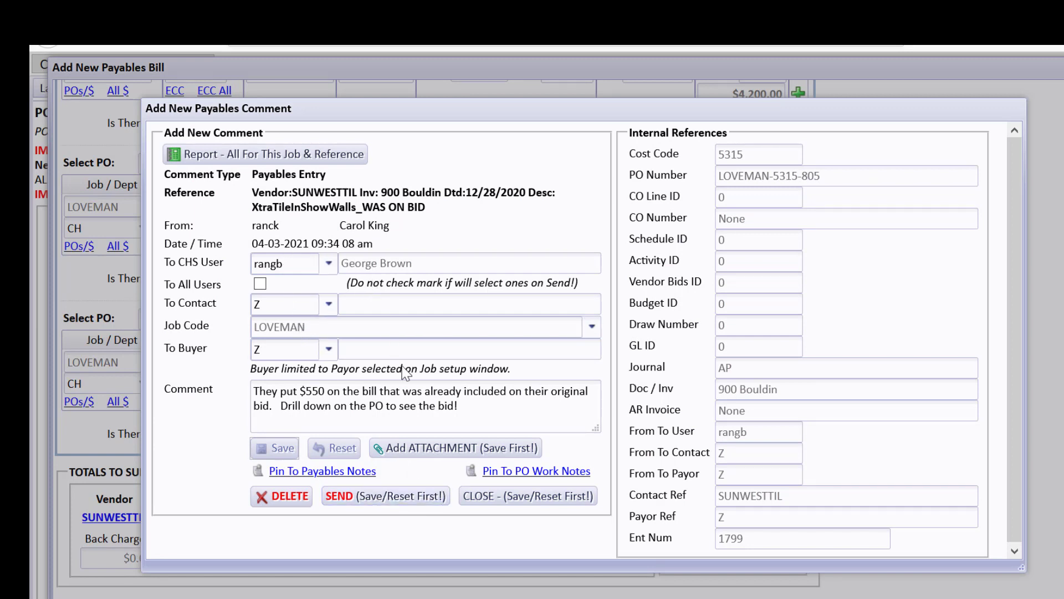
Submit the bill, then pause the submission to review the over-budget alerts.
left_click(521, 496)
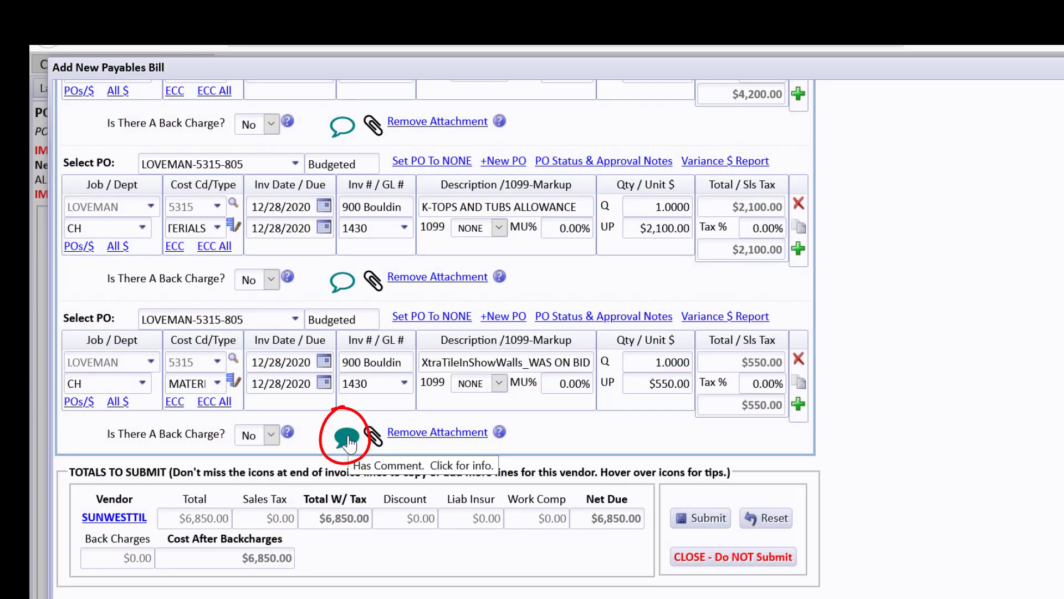
left_click(703, 519)
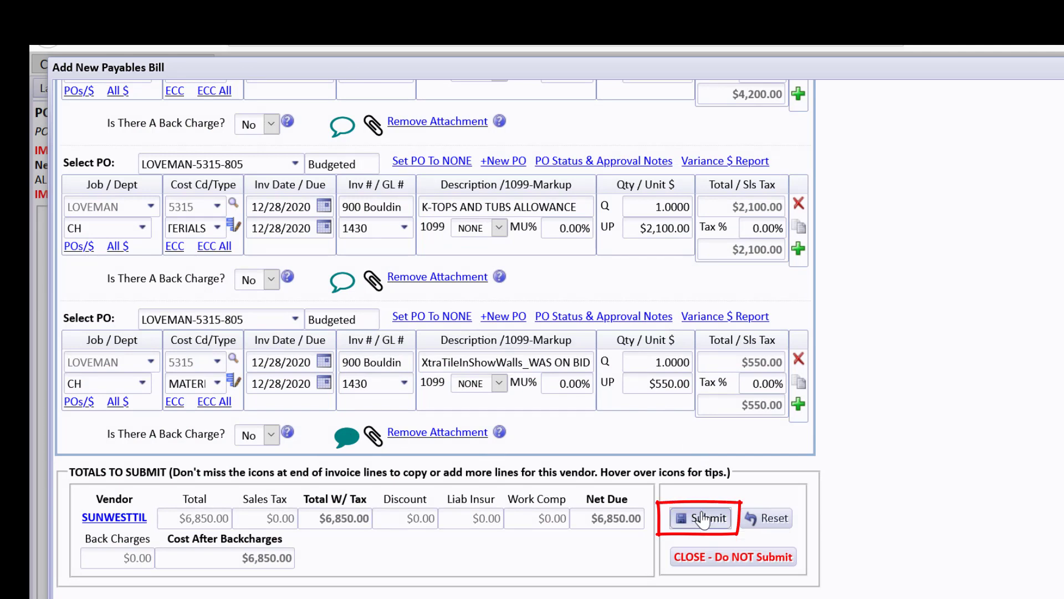
left_click(588, 493)
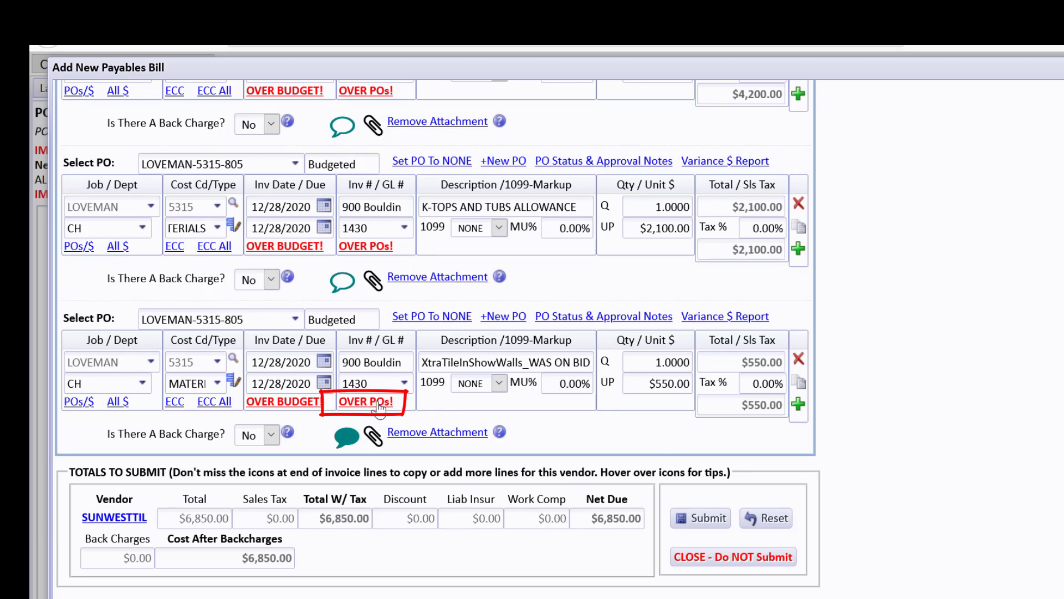
left_click(380, 403)
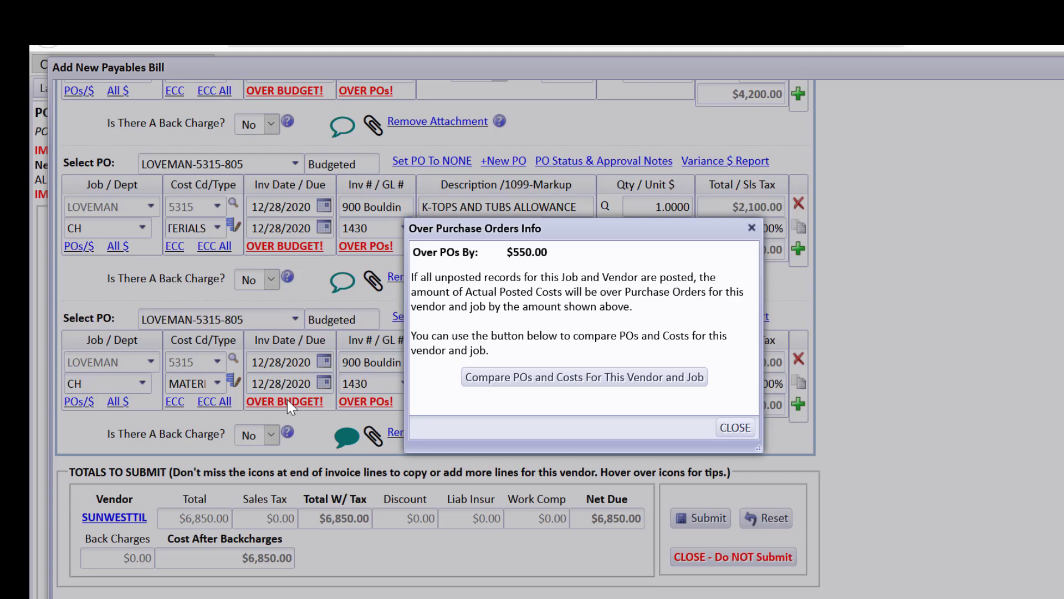
left_click(524, 378)
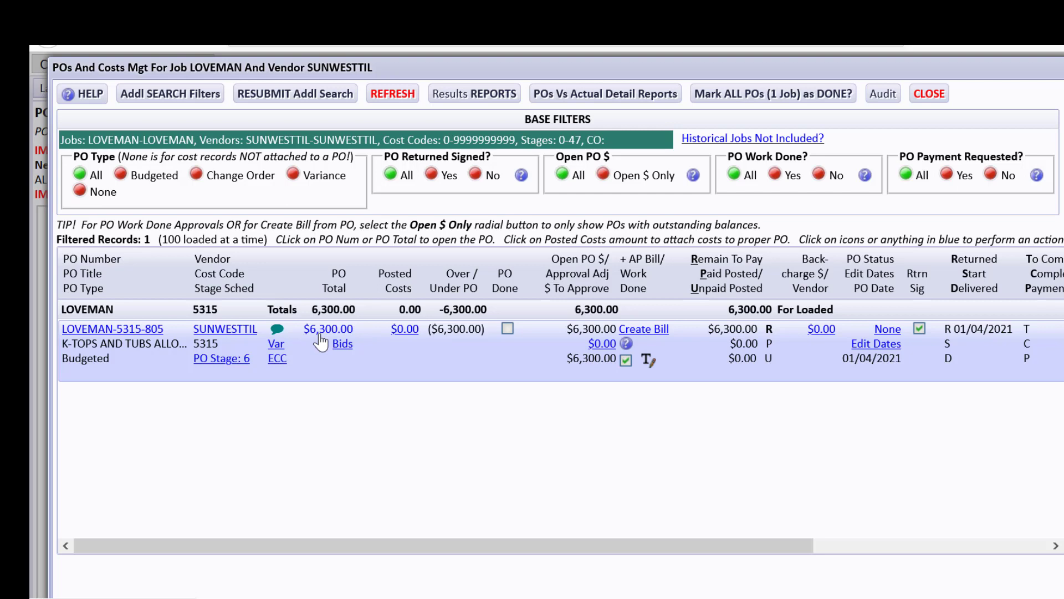
left_click(928, 95)
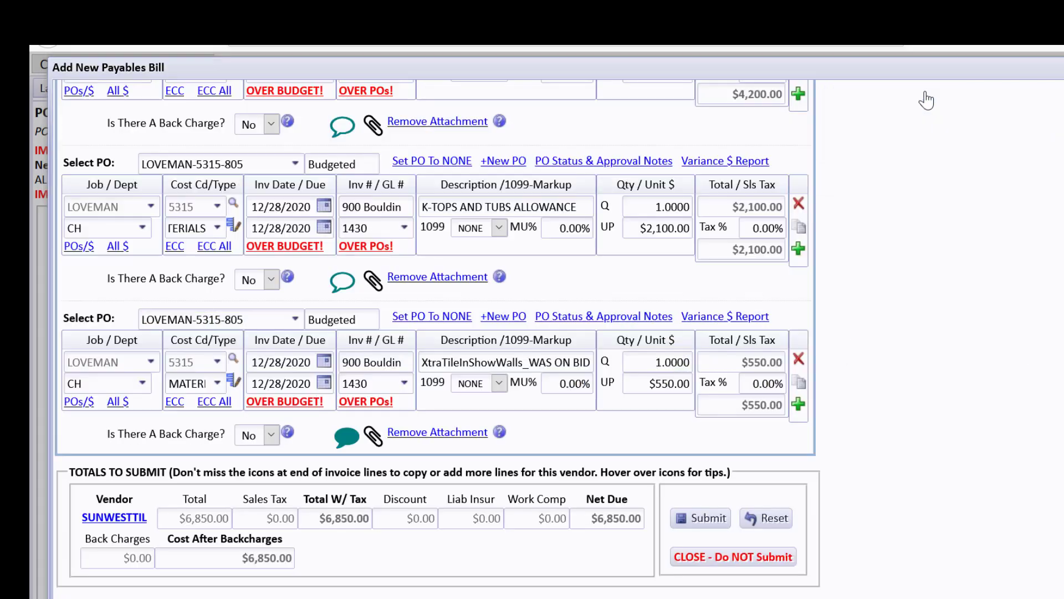
Continue past the alerts and post the $6,850.00 Sunwest Tile bill as unpaid.
left_click(708, 519)
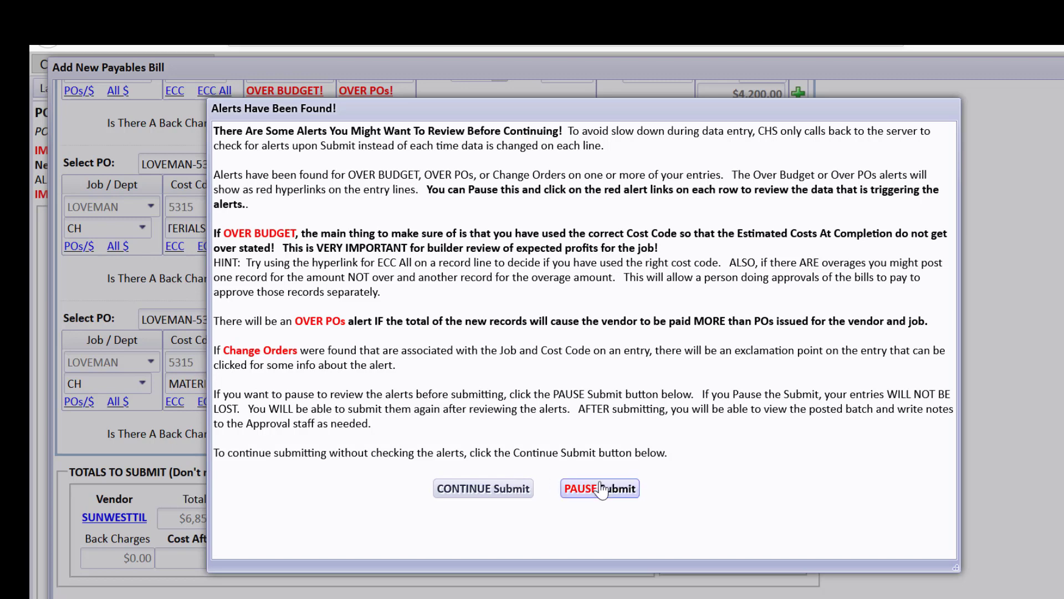
left_click(524, 489)
left_click(421, 471)
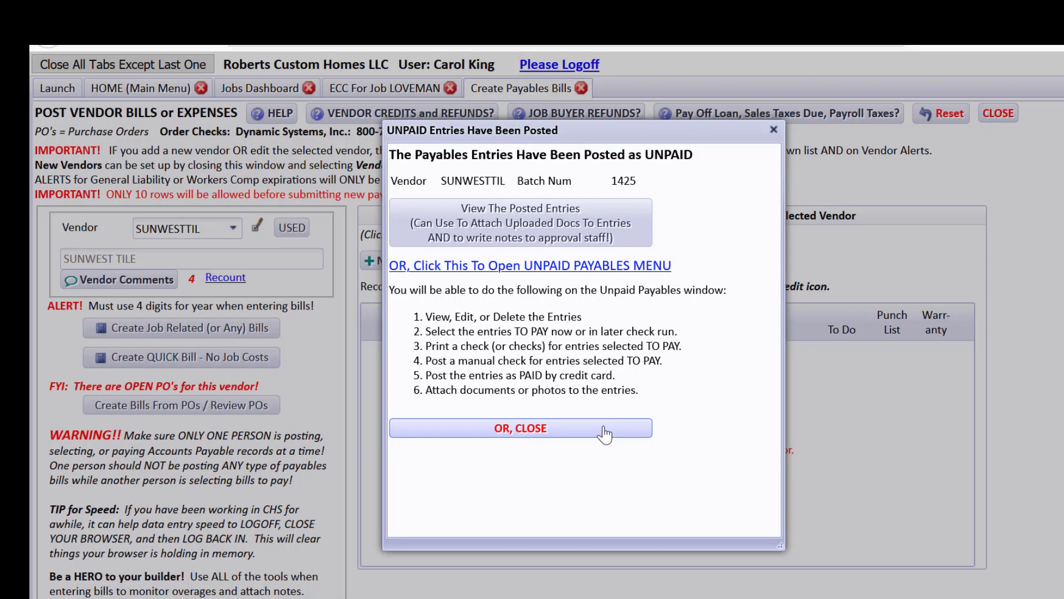
left_click(542, 431)
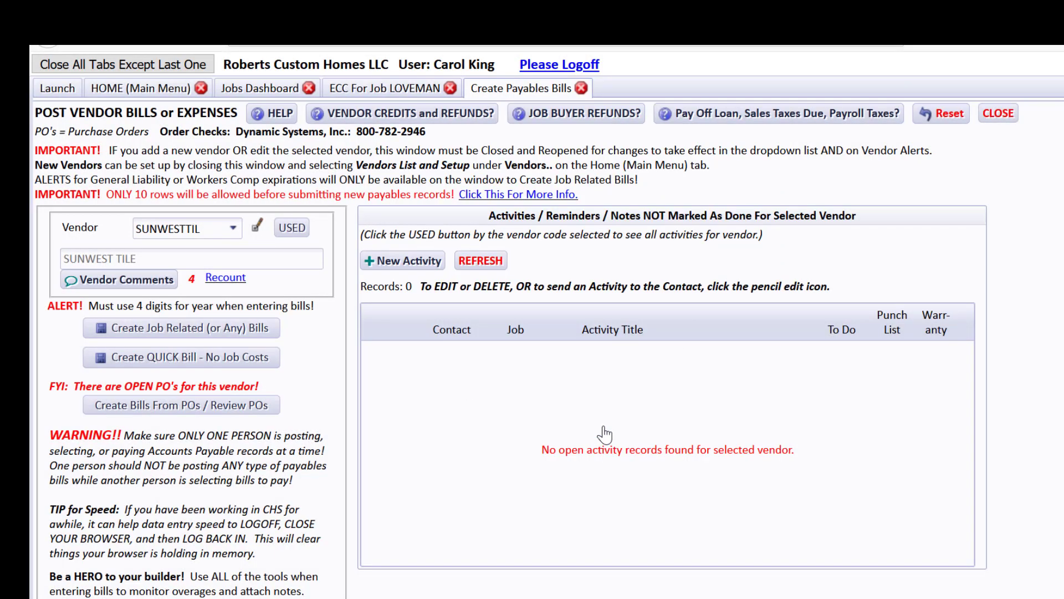
Refresh the LOVEMAN ECC worksheet and open the 6,850 actual costs on line 5315.
left_click(401, 92)
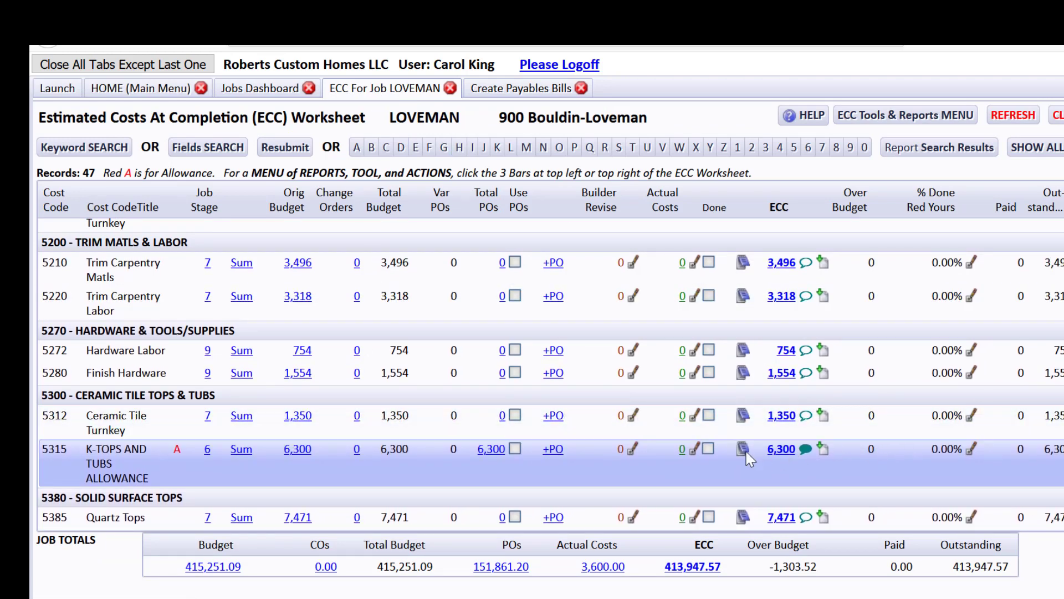
left_click(996, 117)
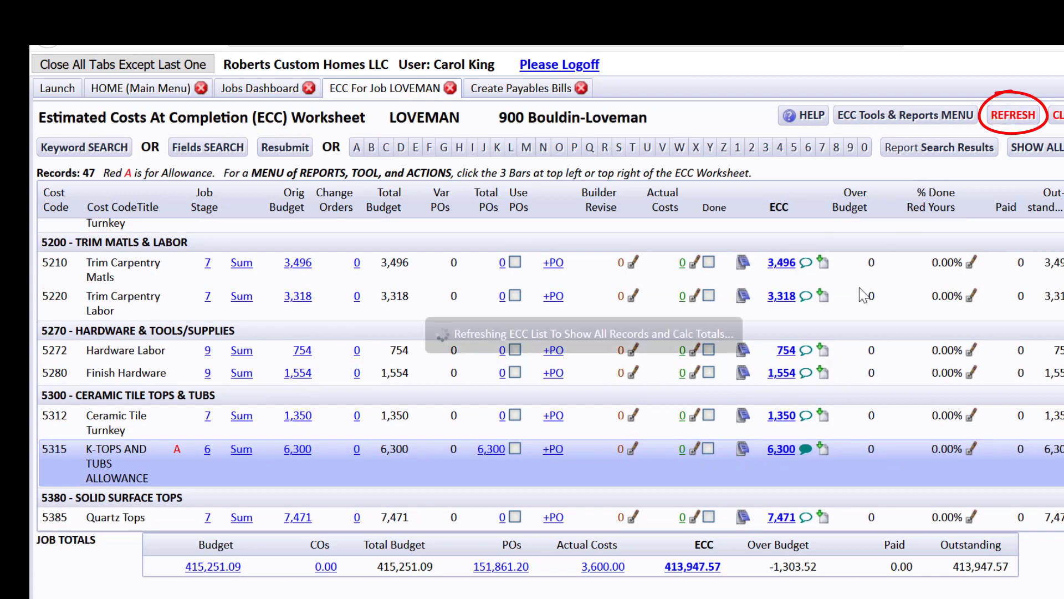
left_click(670, 451)
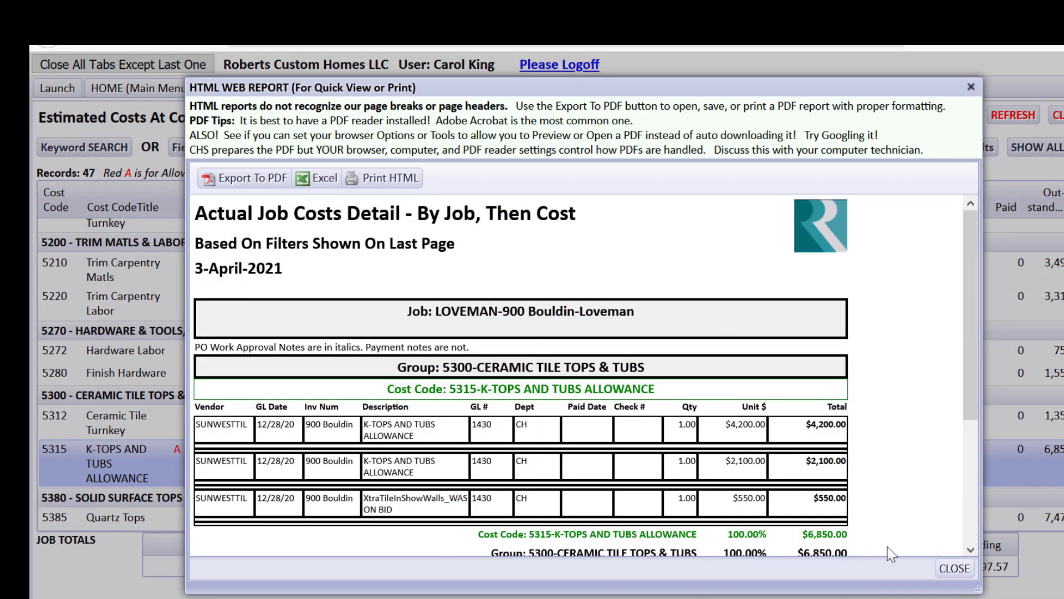
left_click(942, 570)
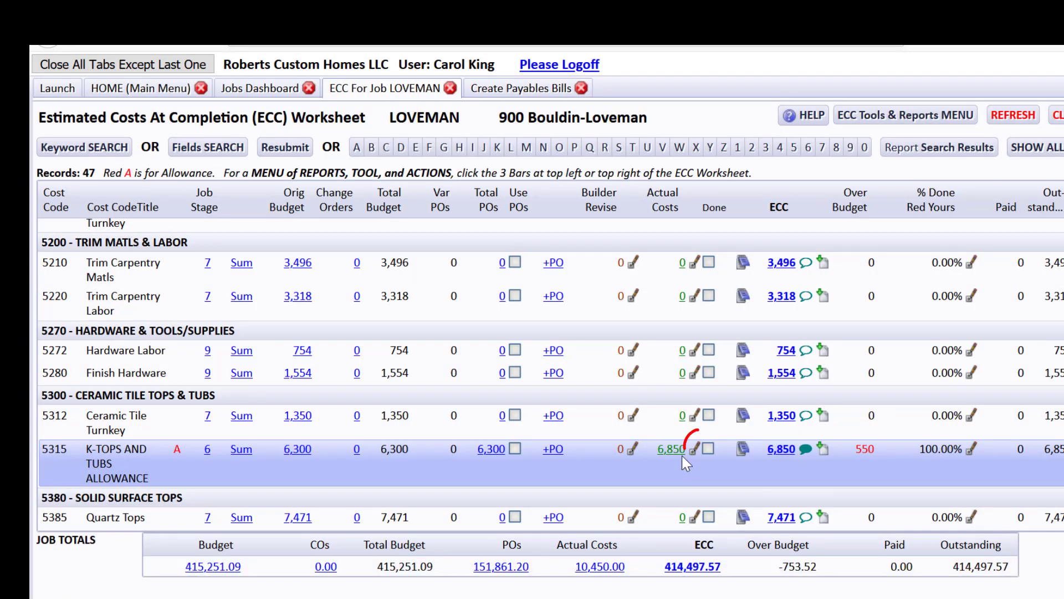
left_click(696, 449)
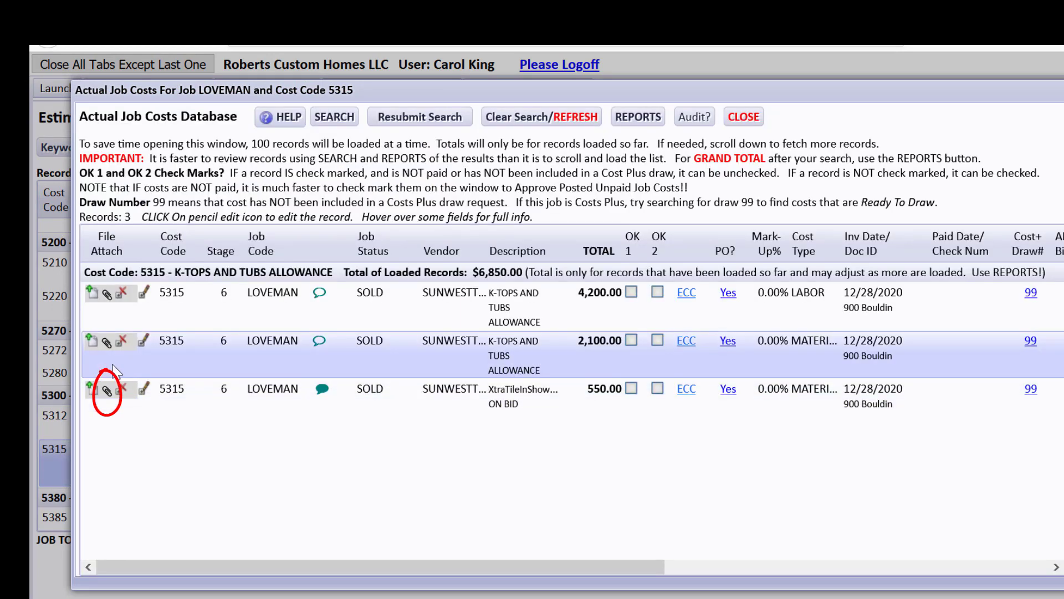
View the Sunwest invoice attached to the $550 cost, then close the records and return to the LOVEMAN dashboard.
left_click(110, 383)
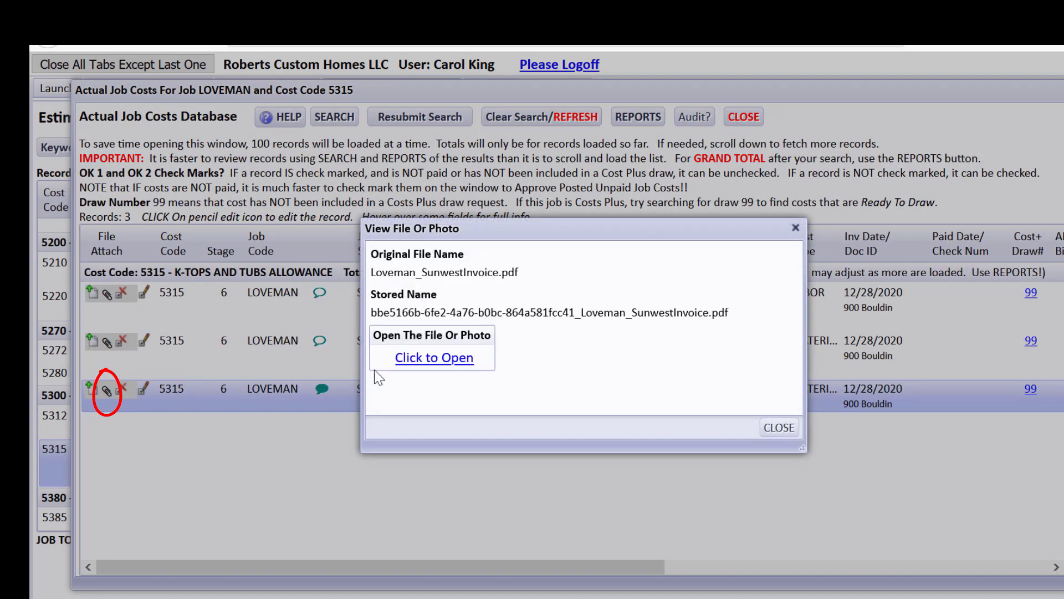
left_click(416, 359)
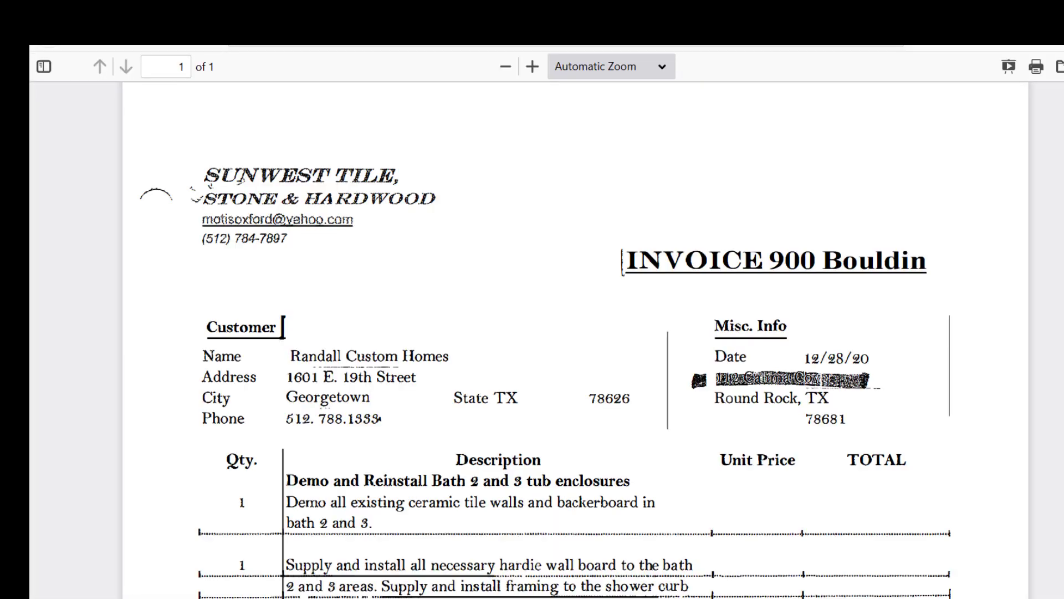
left_click(442, 14)
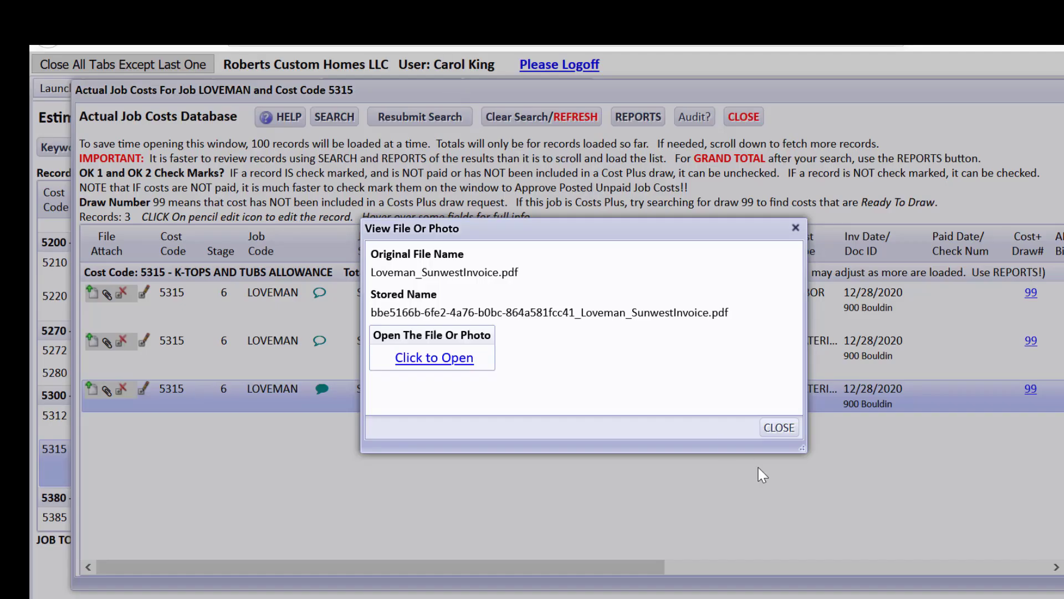
left_click(778, 428)
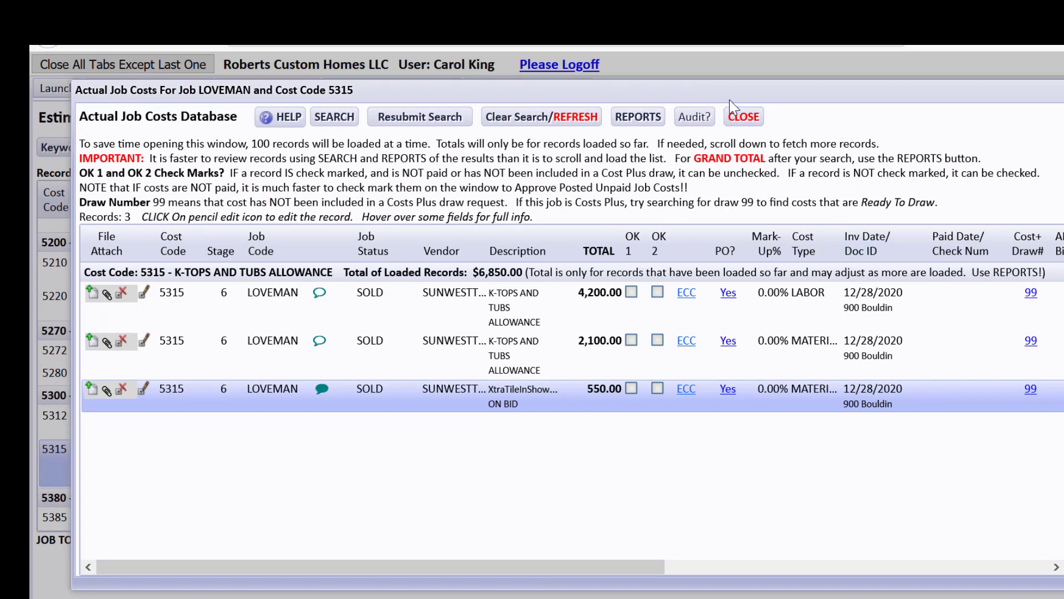
left_click(743, 116)
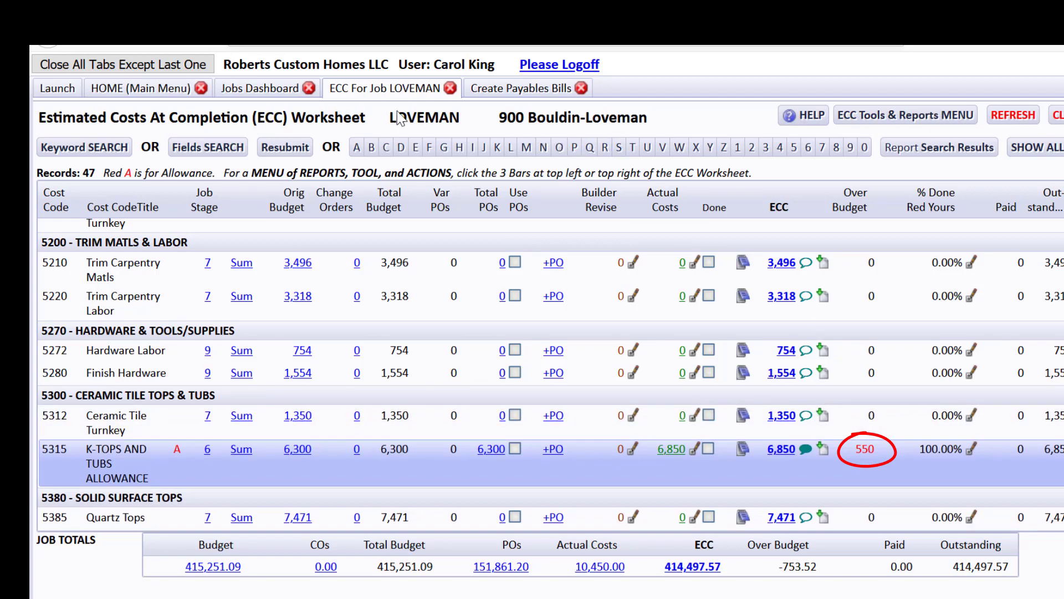
left_click(274, 92)
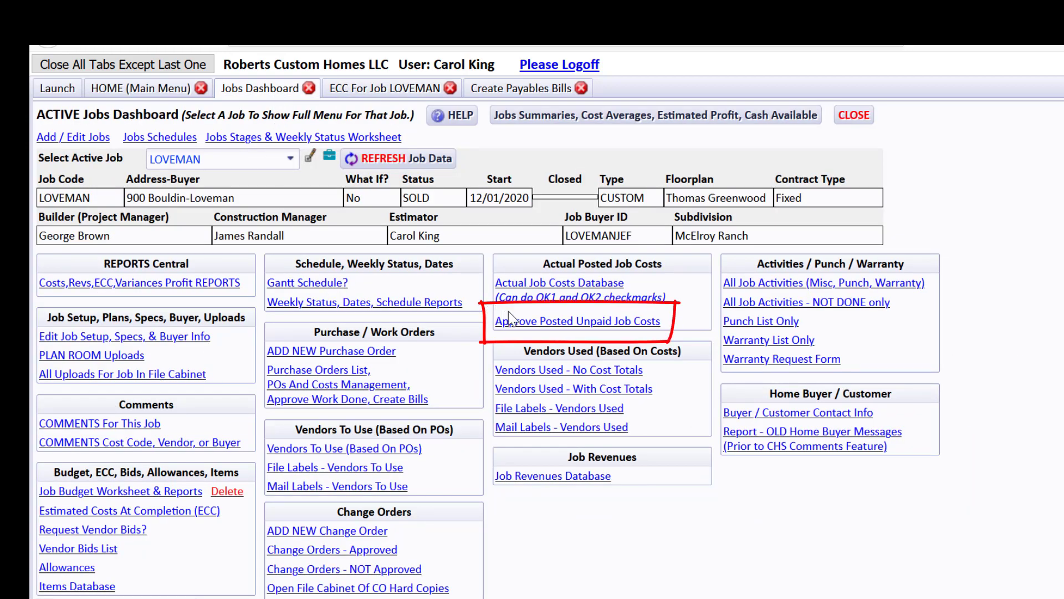
Load LOVEMAN's $10,450.00 unpaid-bills approval list and read the comments on Sunwest's $550 bill.
left_click(520, 322)
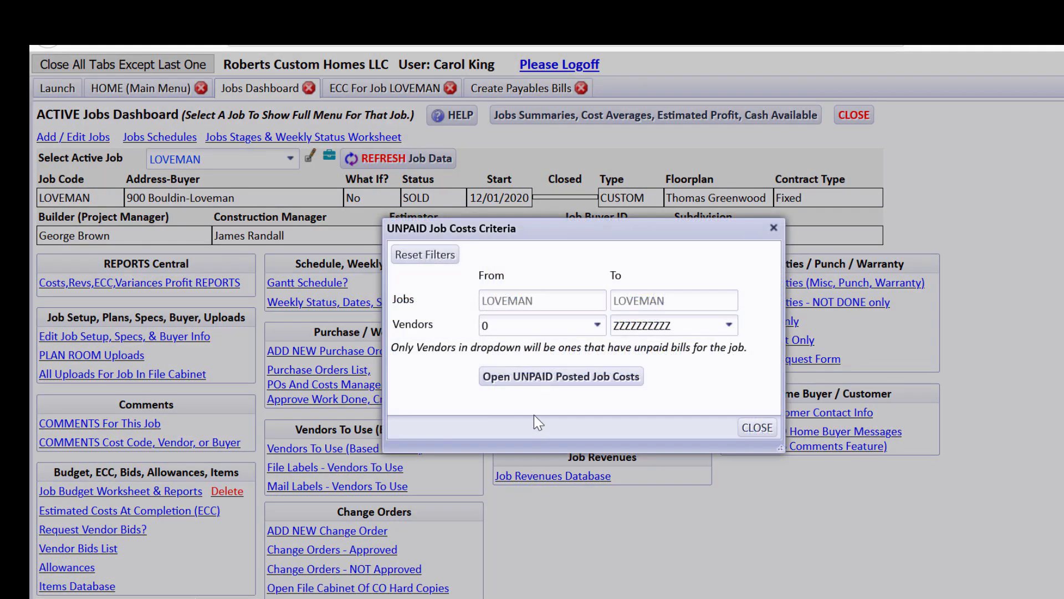
left_click(536, 382)
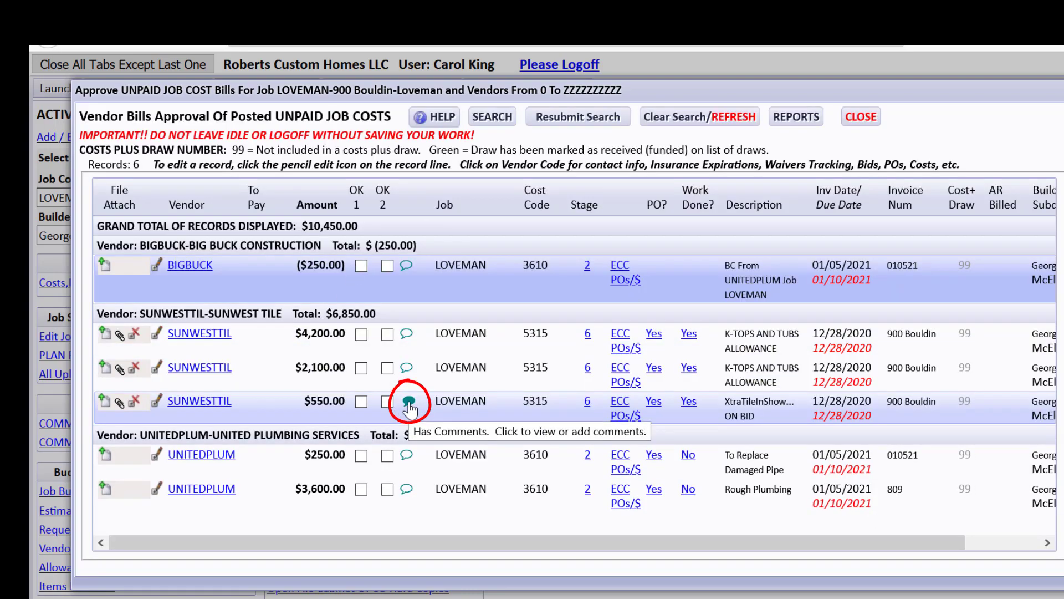
left_click(409, 404)
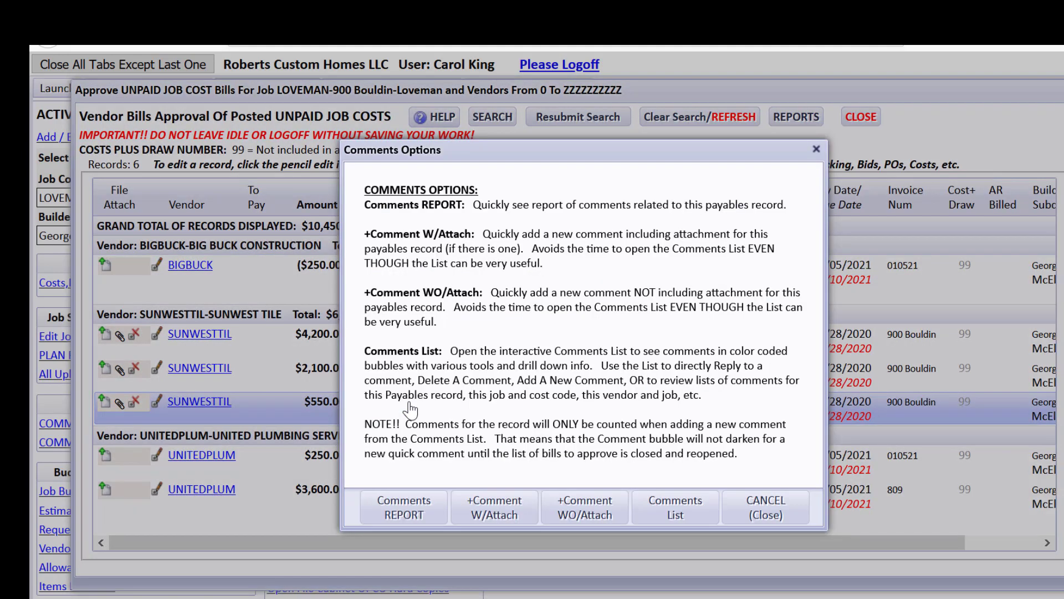
left_click(676, 507)
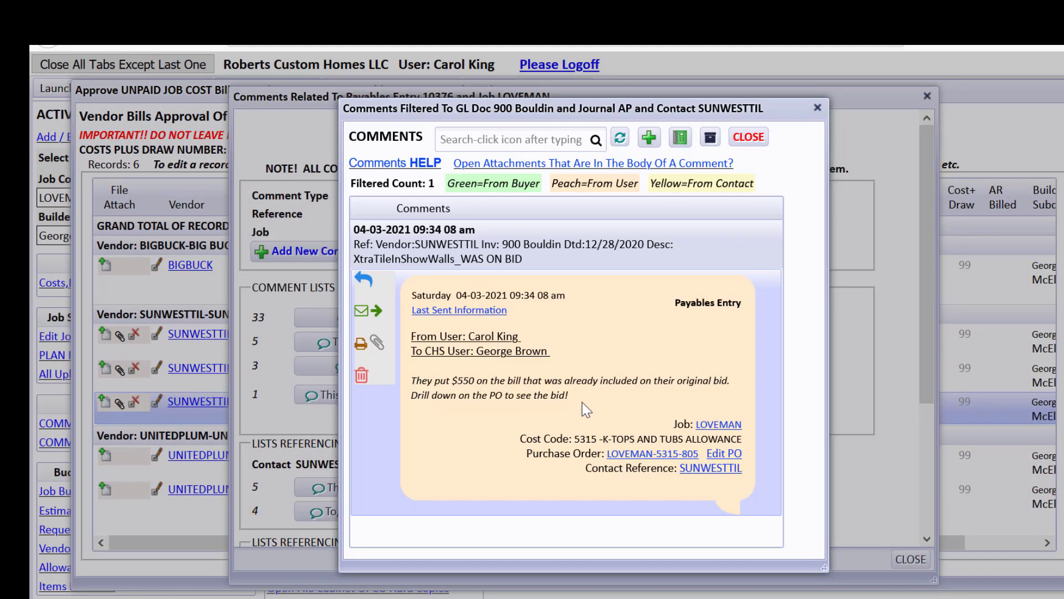
left_click(748, 137)
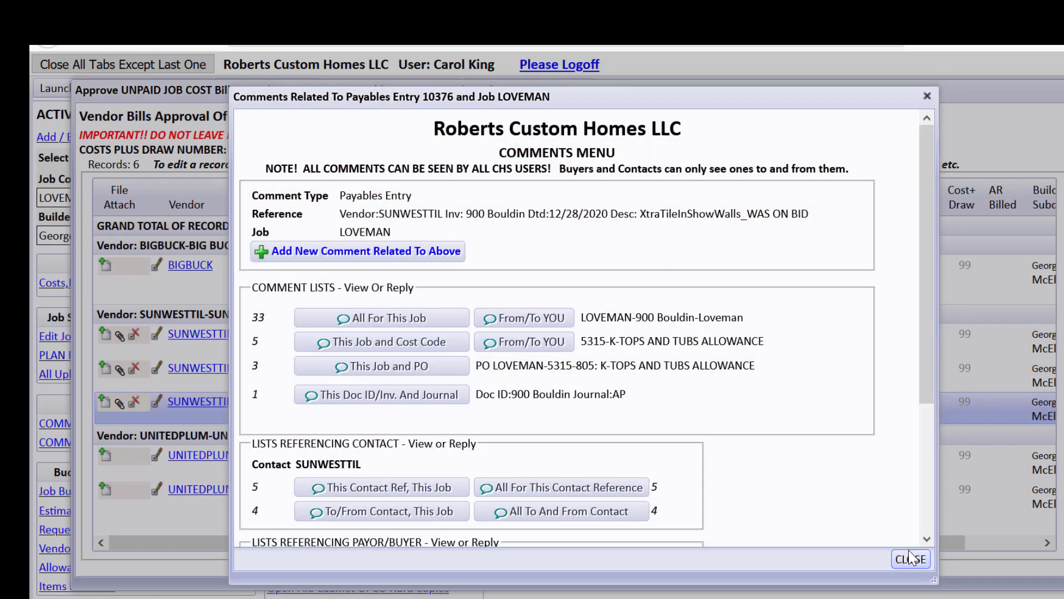
left_click(910, 559)
Run the $550 bill's Comments report, export it to PDF in Adobe Acrobat DC, then close it.
left_click(408, 510)
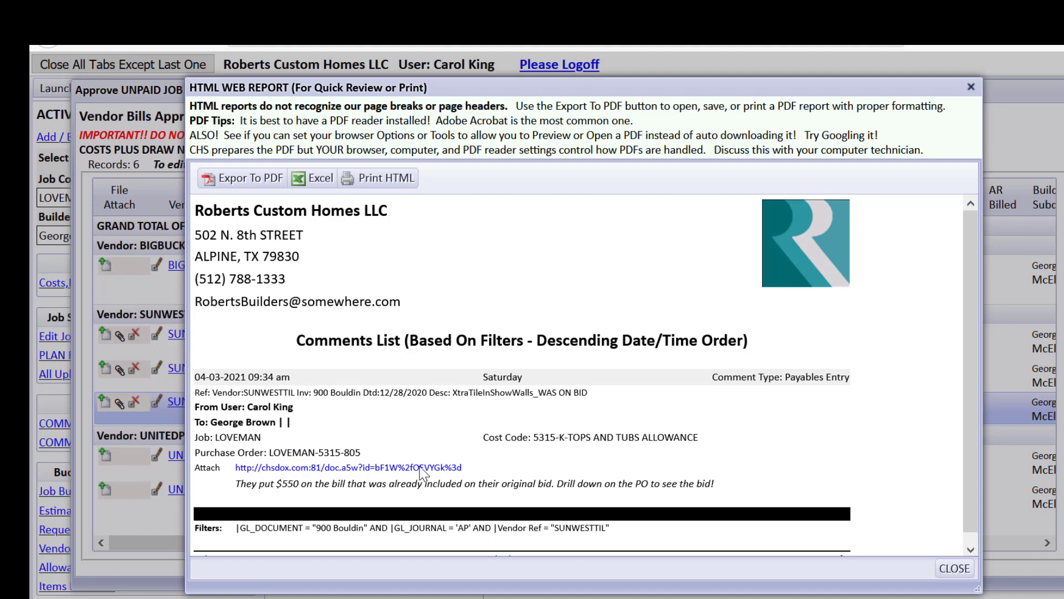
left_click(238, 178)
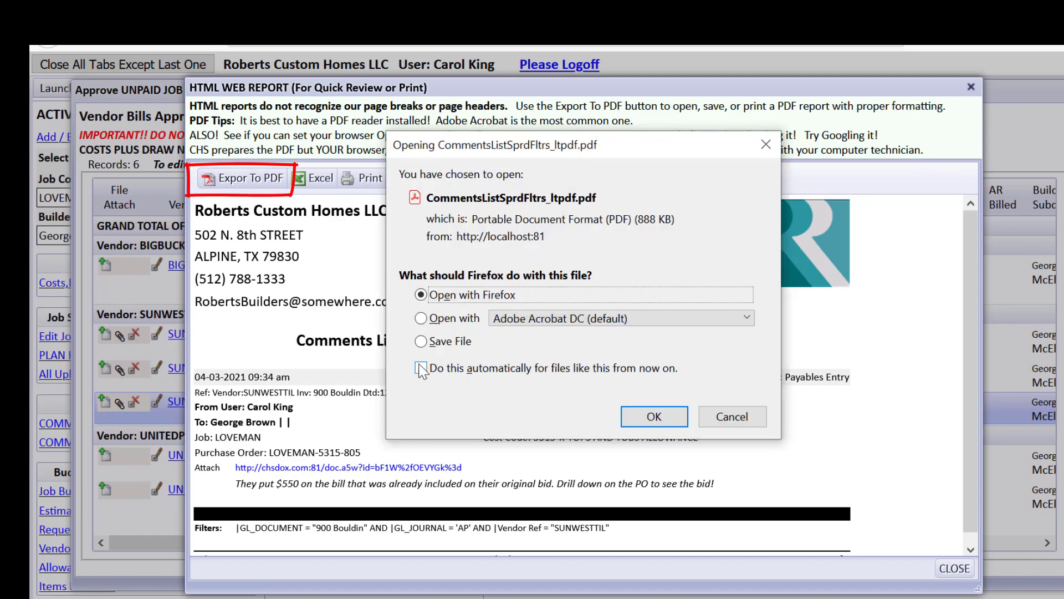
left_click(421, 319)
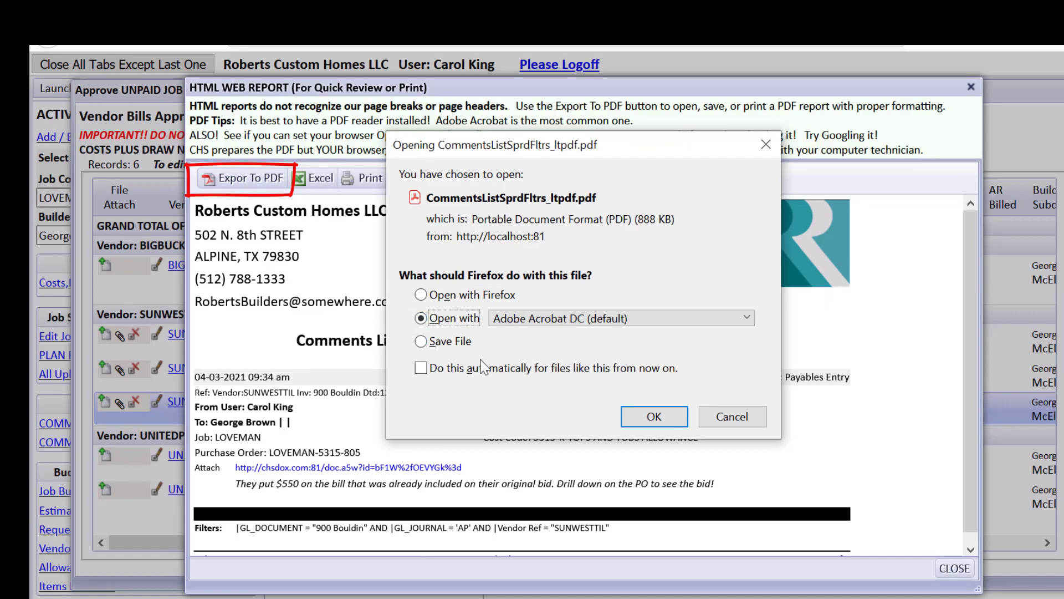
left_click(631, 410)
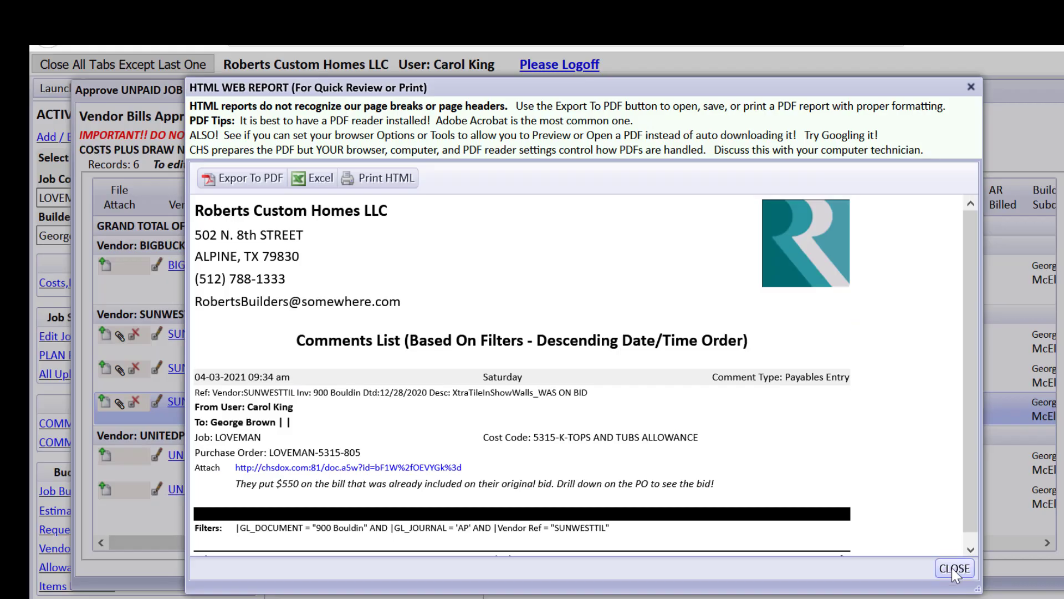
left_click(953, 567)
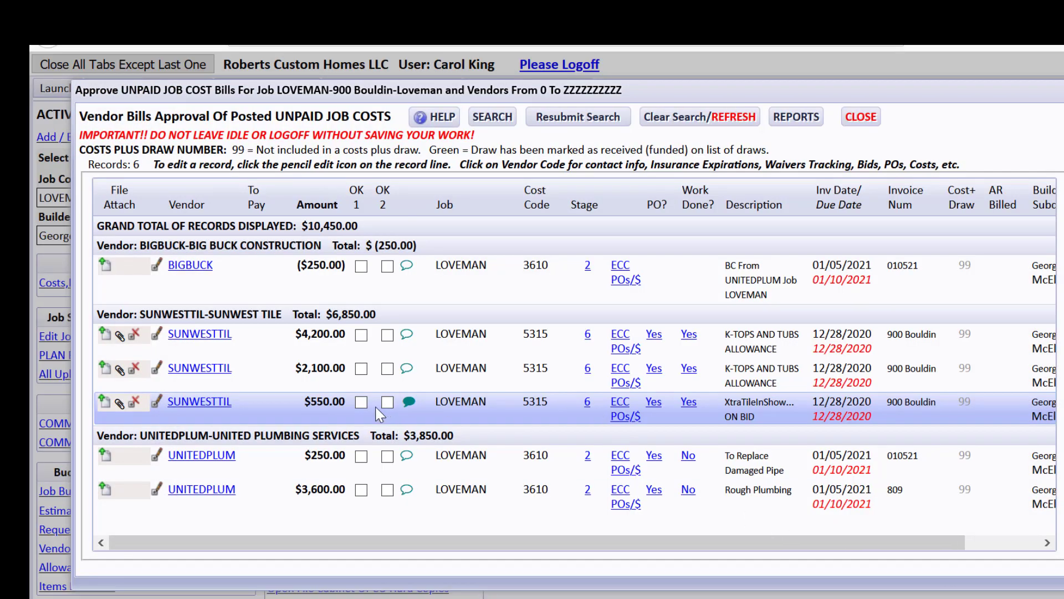
Add and save the comment 'Do not pay for $550 overage' on Sunwest's $550 bill, addressed to a CHS user.
left_click(409, 403)
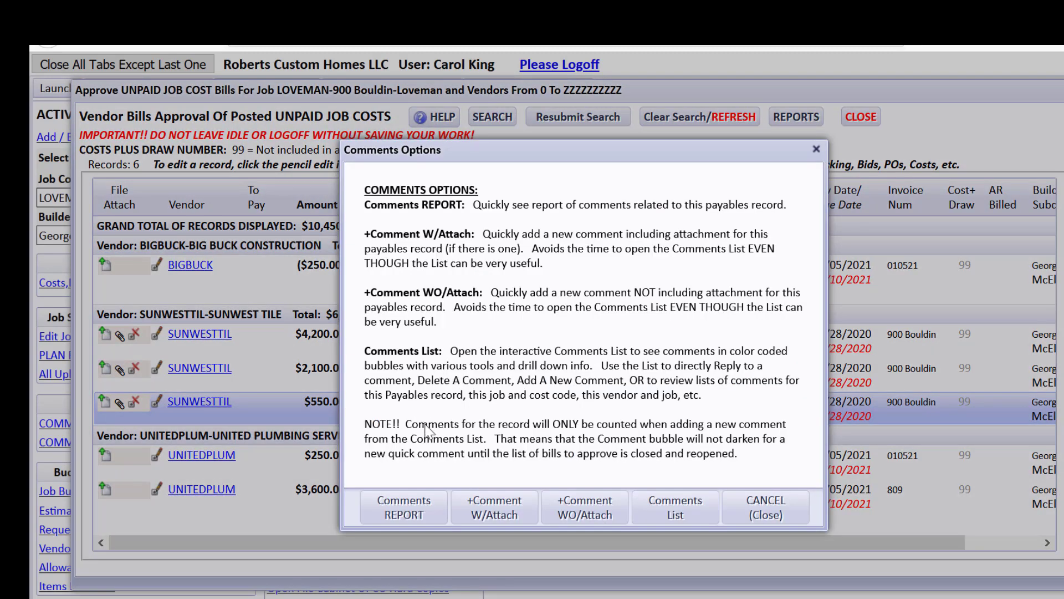
left_click(508, 512)
left_click(328, 264)
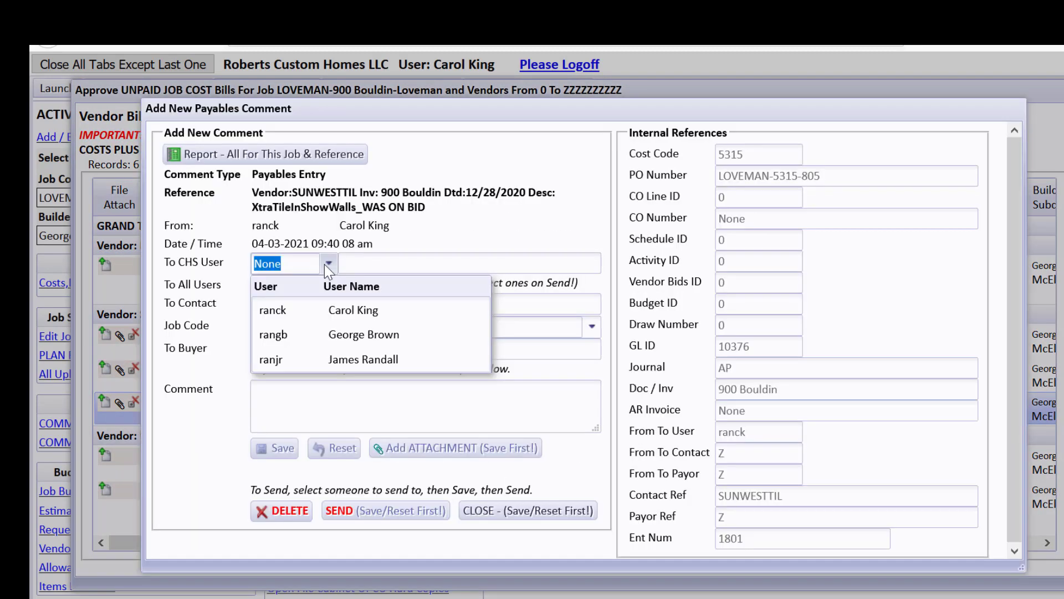
left_click(369, 309)
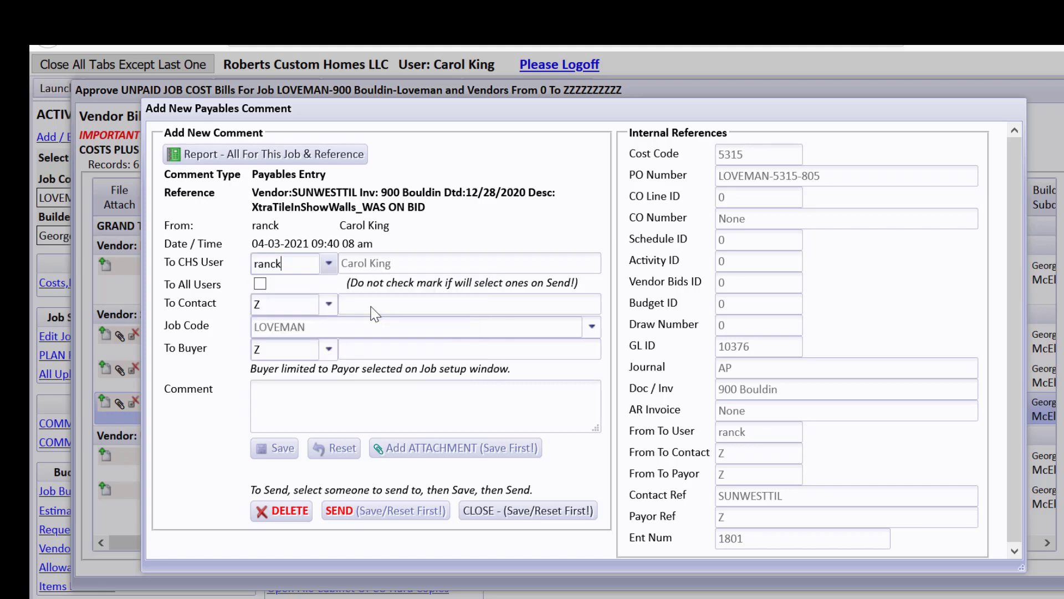
left_click(358, 389)
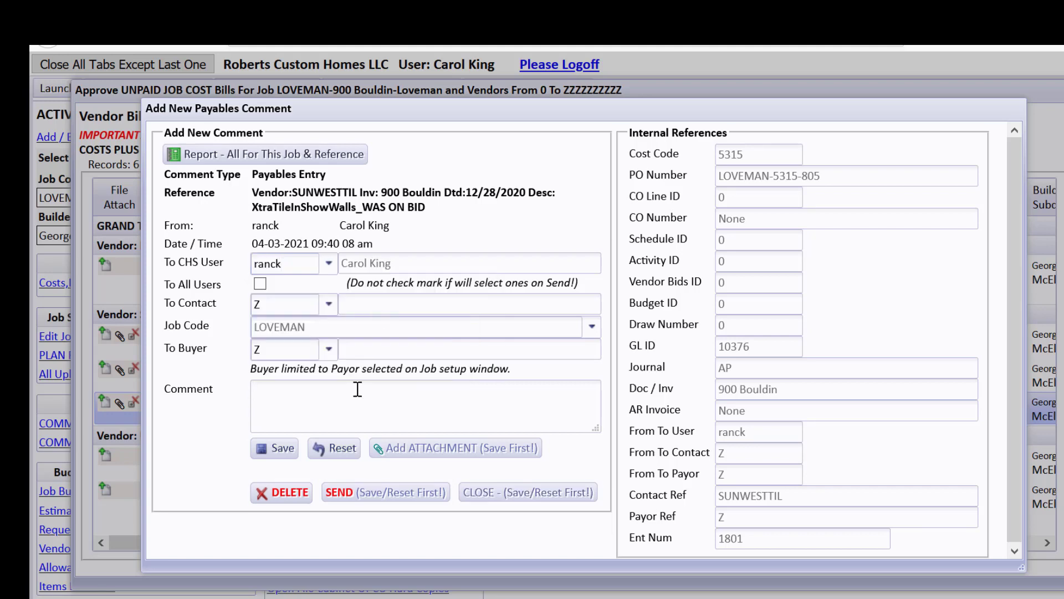
type("Do not pay for $550 overage")
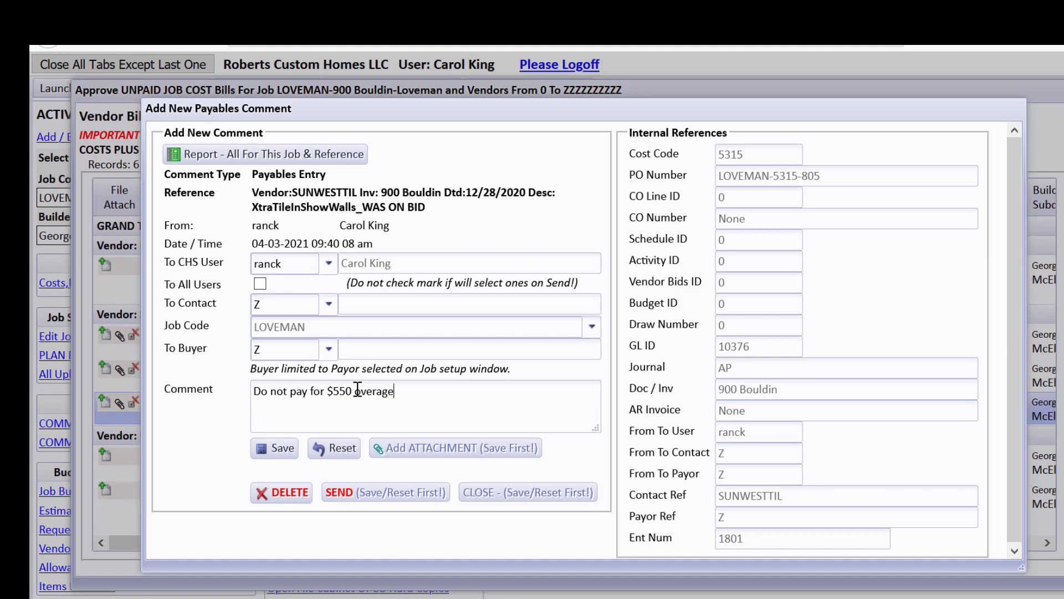
left_click(280, 448)
left_click(497, 496)
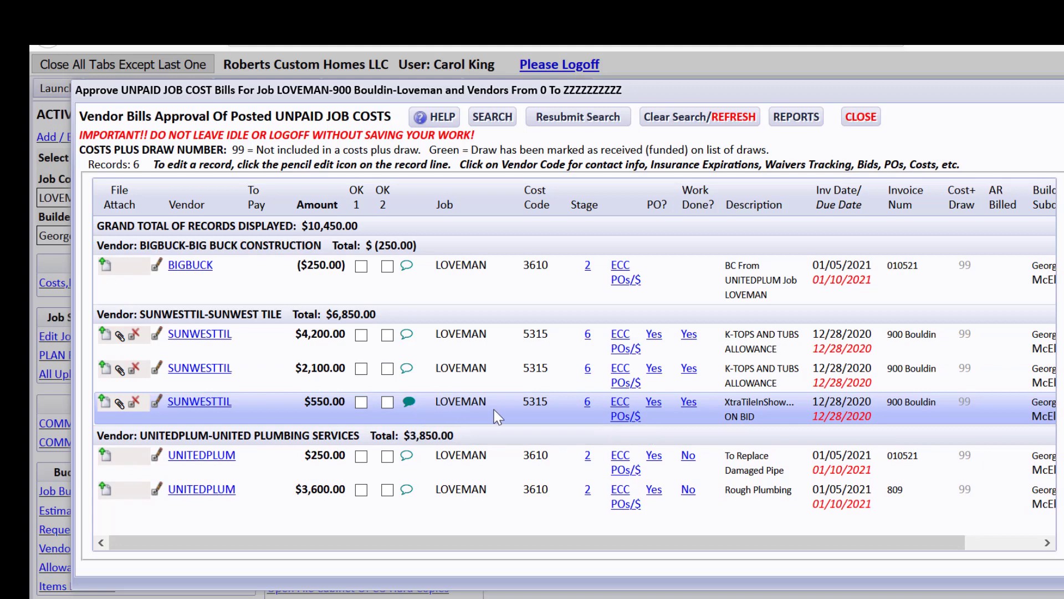
left_click(615, 401)
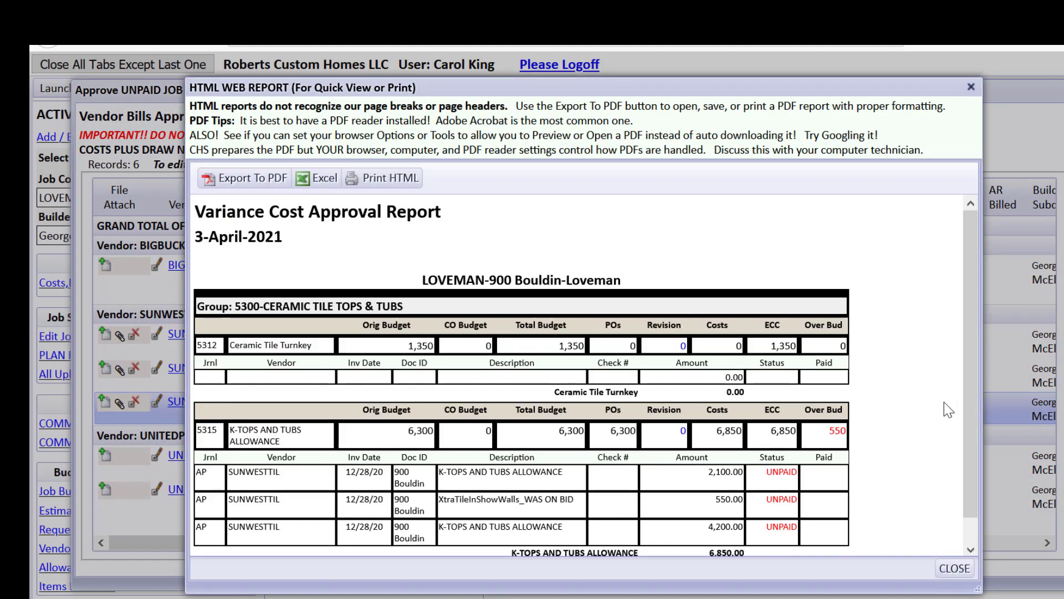
left_click_drag(969, 365, 968, 391)
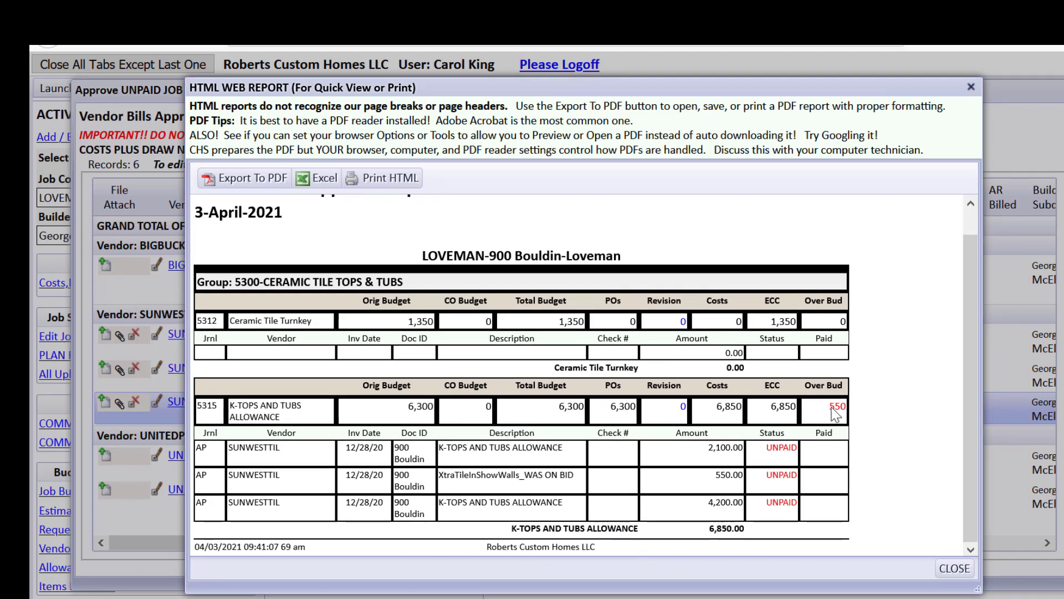
left_click(955, 568)
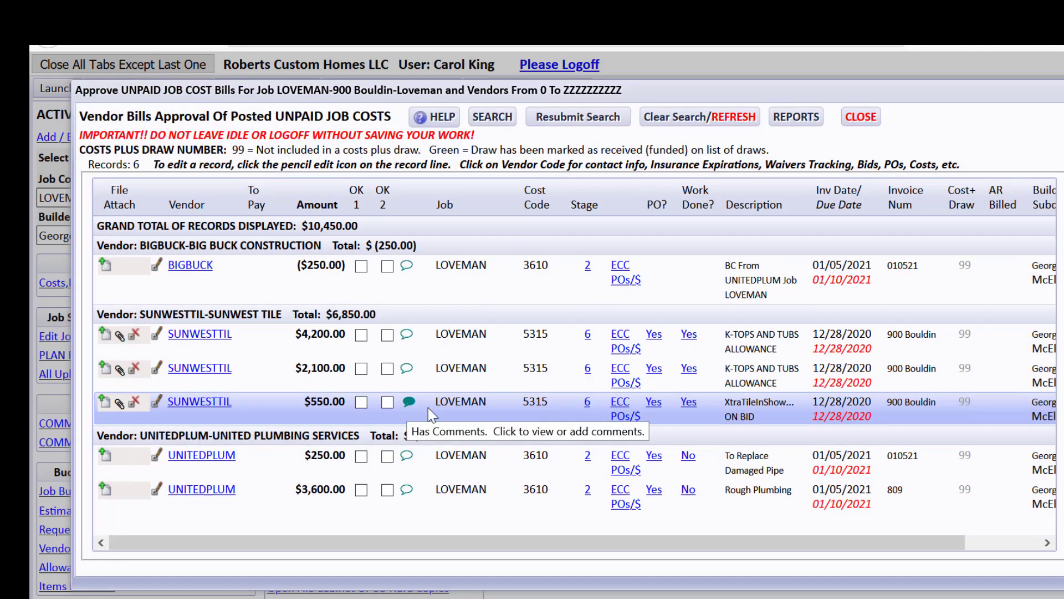
left_click(620, 417)
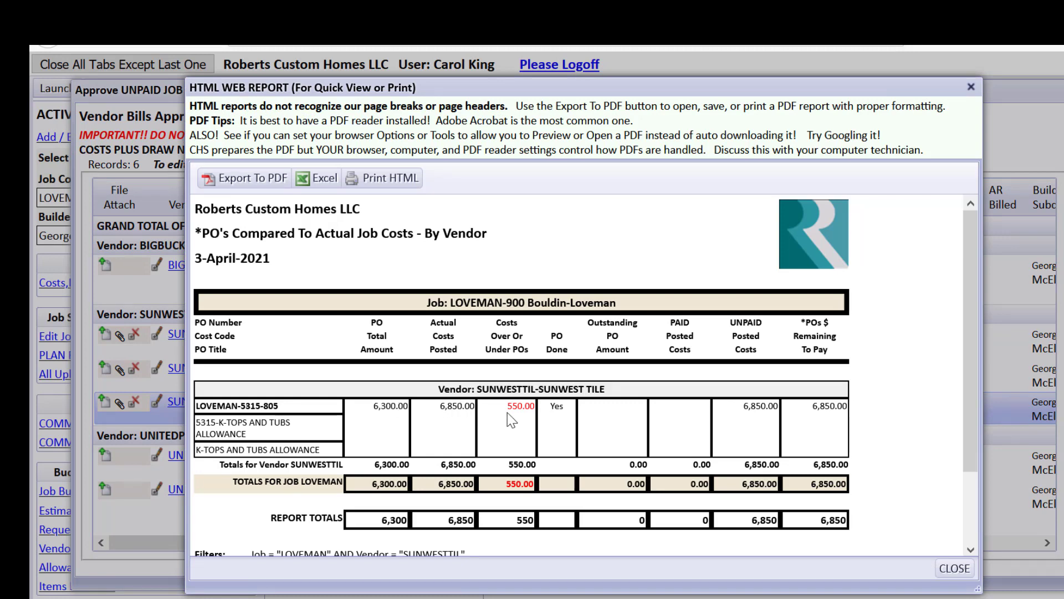
left_click(971, 569)
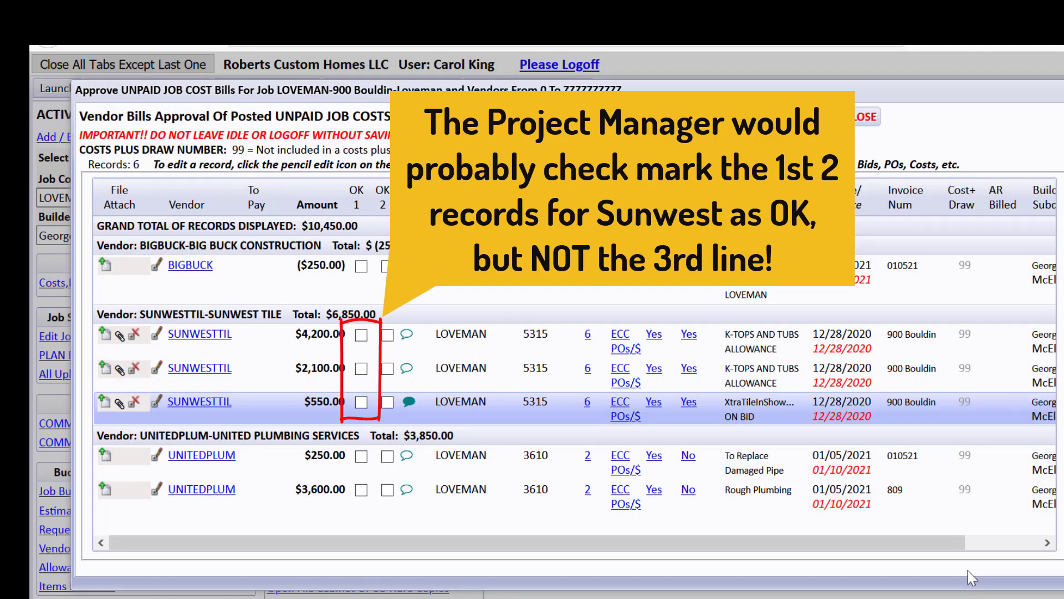